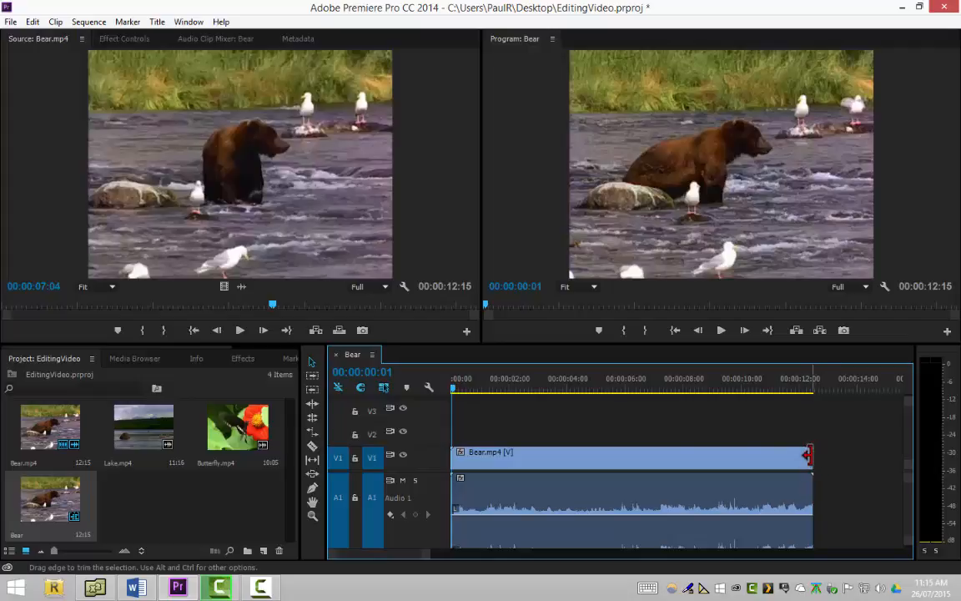
Shorten the Bear.mp4 clip in the timeline from its end to about 00:00:10:18, and undo the trimming
click(807, 455)
drag(808, 455, 757, 457)
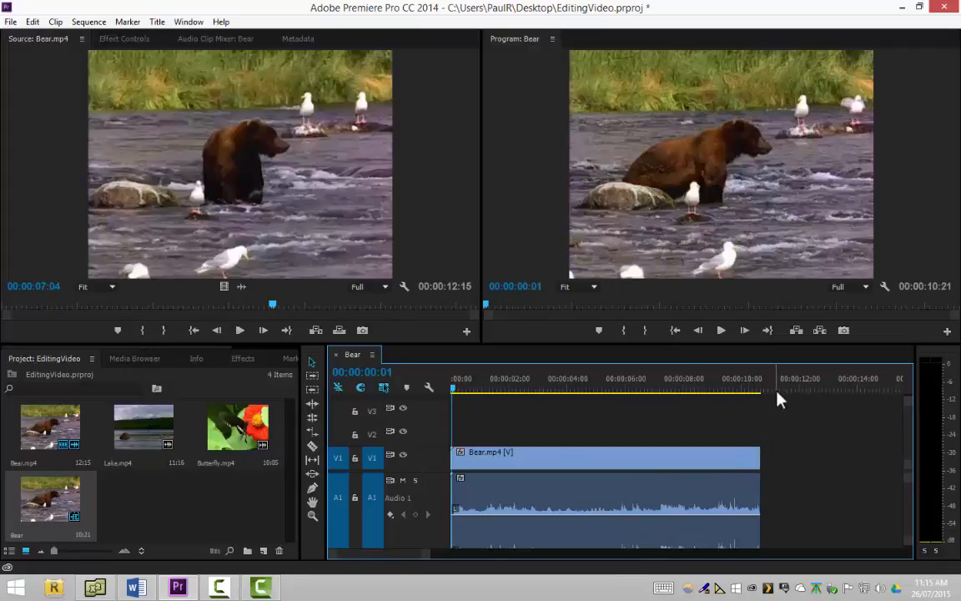
click(757, 458)
mouse_move(757, 459)
mouse_down()
mouse_move(740, 454)
mouse_move(756, 458)
mouse_up()
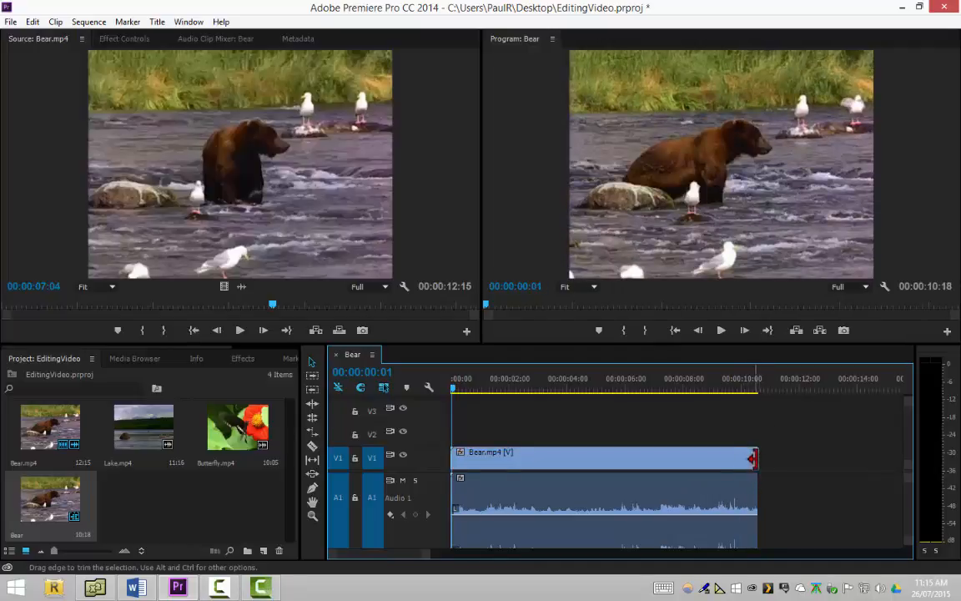
click(753, 463)
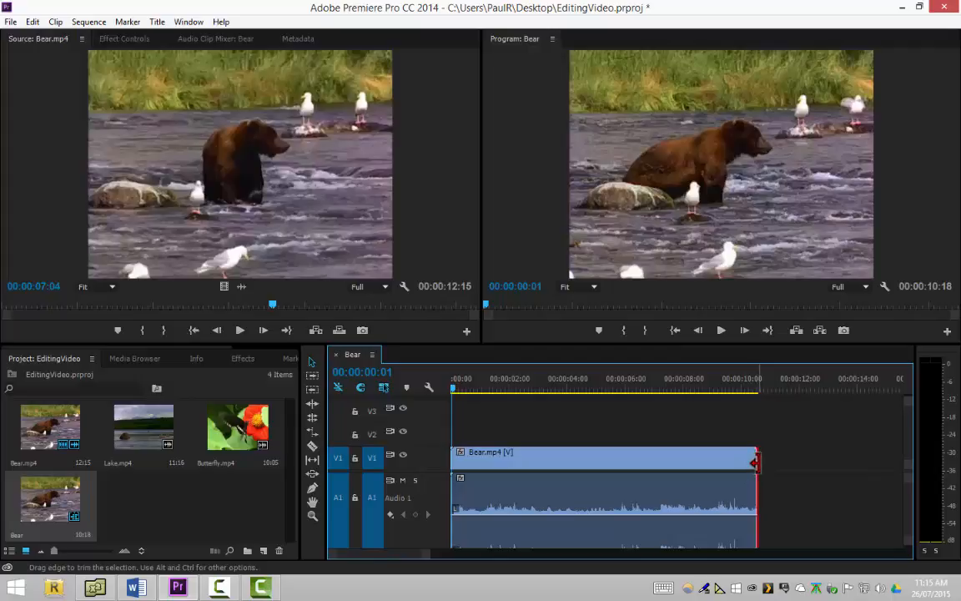
click(804, 500)
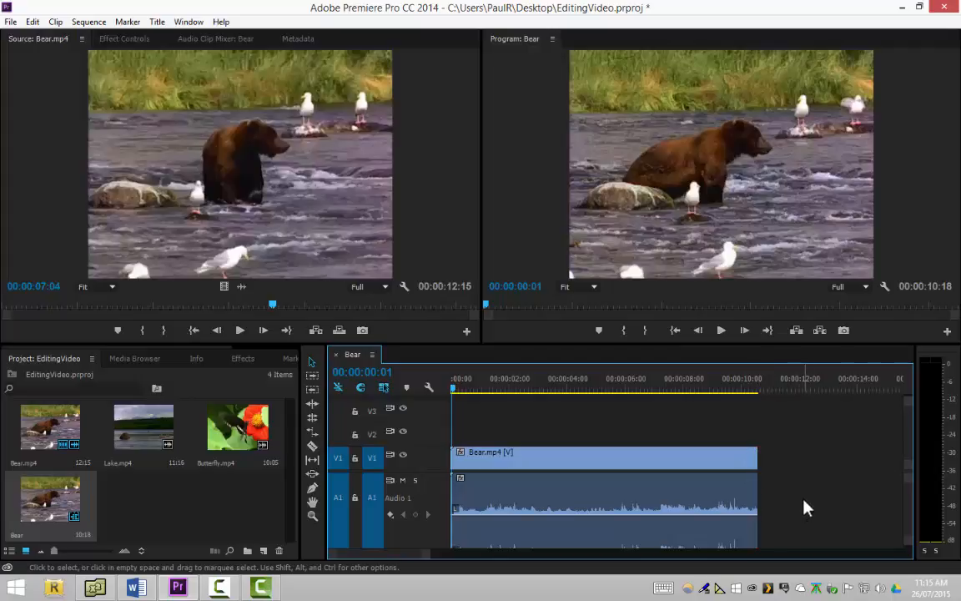
key(ctrl+z)
key(ctrl+z)
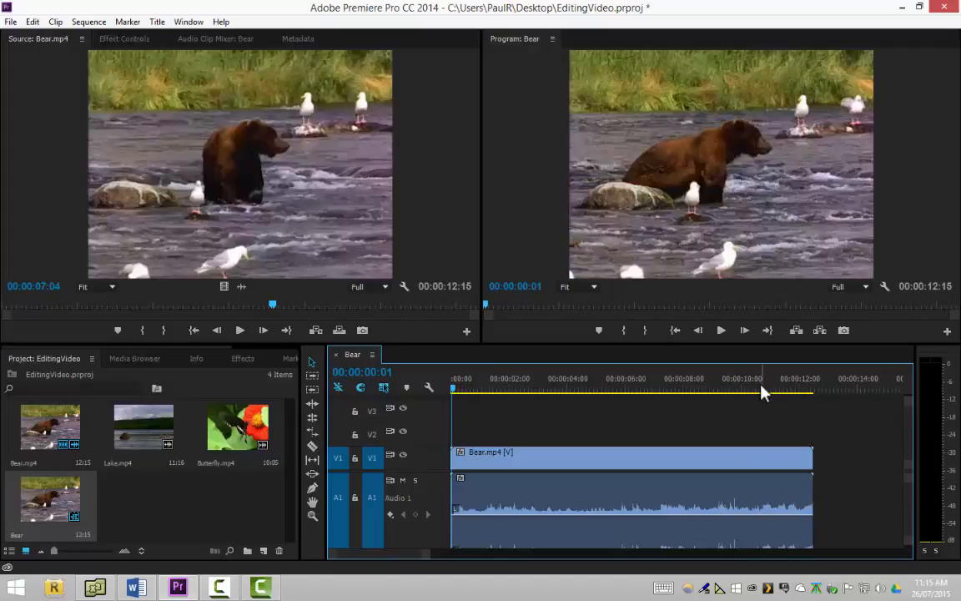
Set the speed of the Bear.mp4 clip in the timeline to 200% through the clip's Speed/Duration settings
click(598, 460)
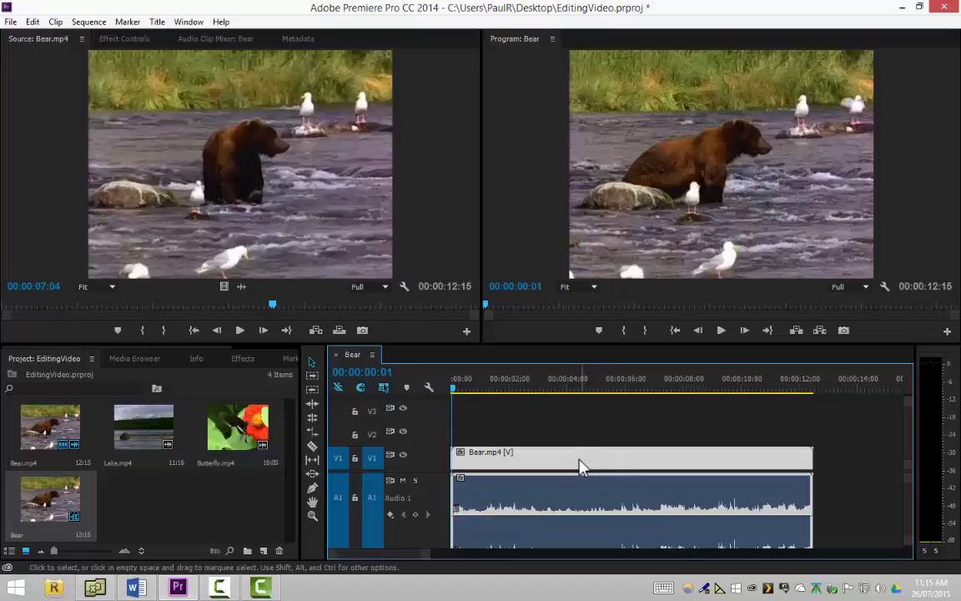
right_click(577, 465)
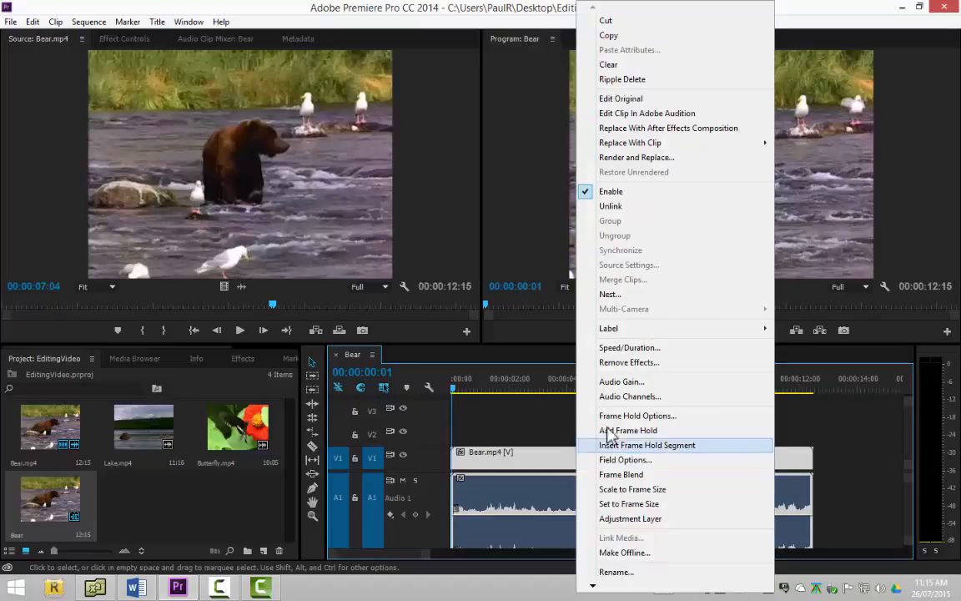
click(649, 352)
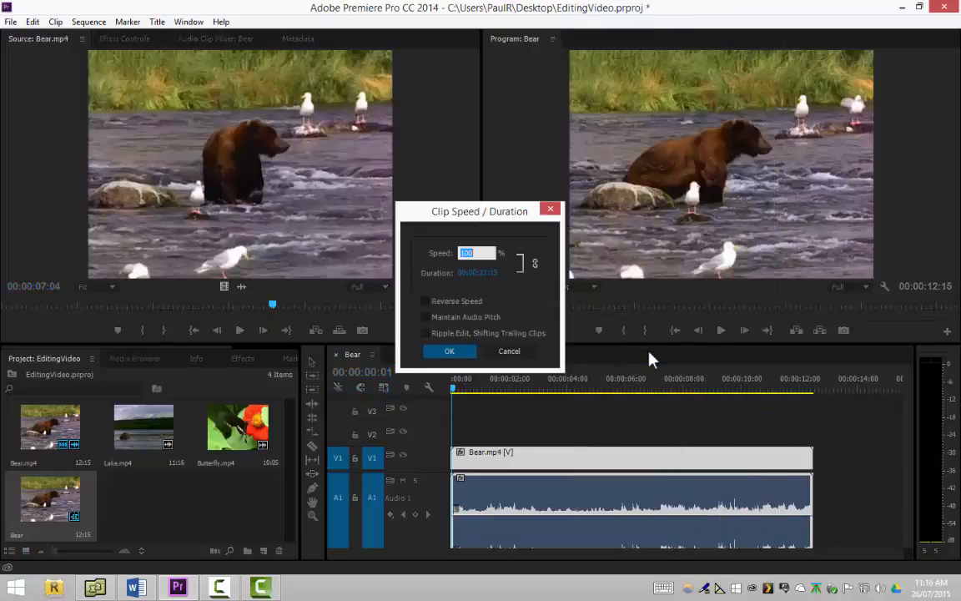
drag(440, 208, 652, 357)
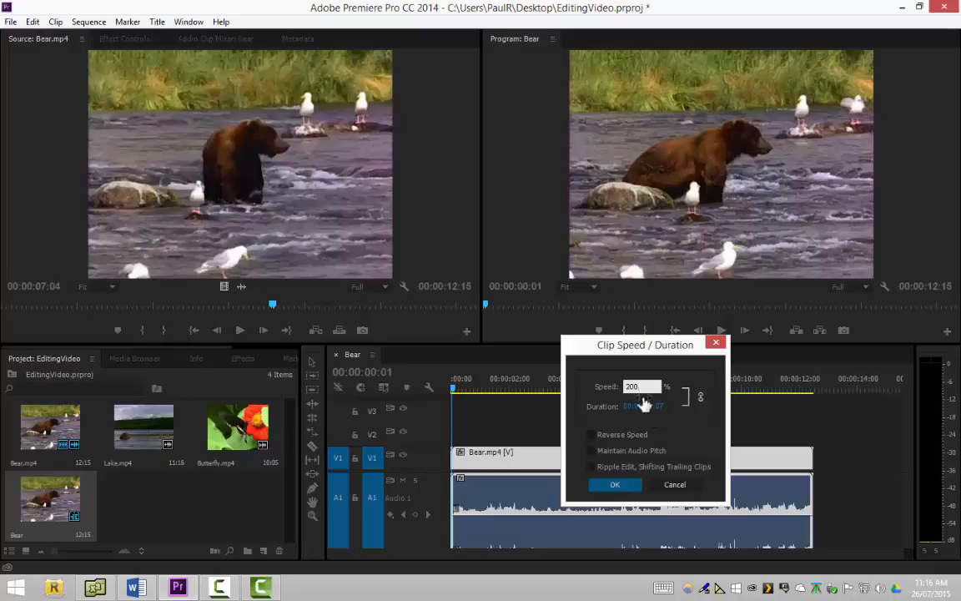
key(BackSpace)
key(BackSpace)
key(BackSpace)
key(BackSpace)
text(20)
click(624, 485)
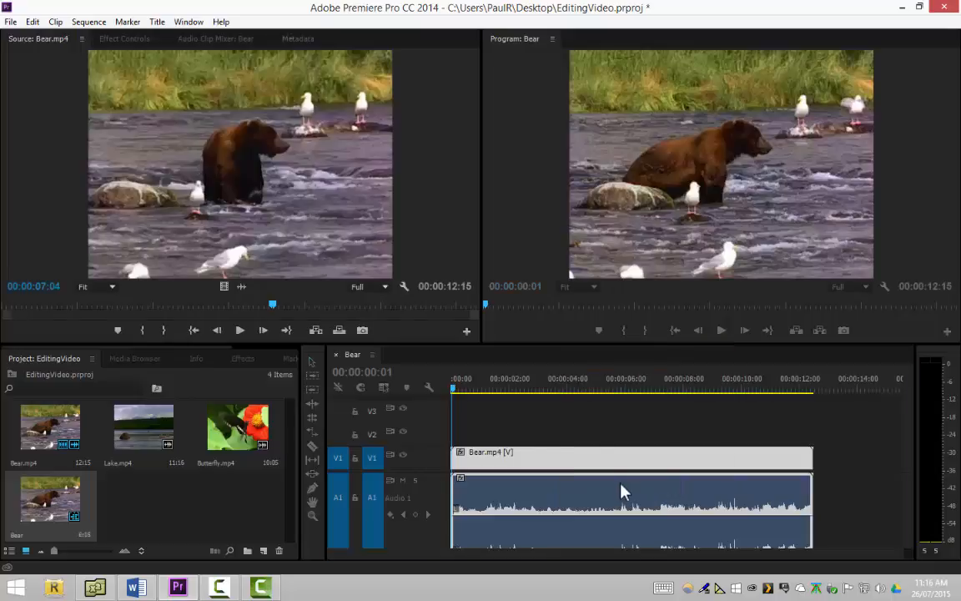
Play a few seconds of the sped-up Bear sequence, and undo the speed change
click(717, 333)
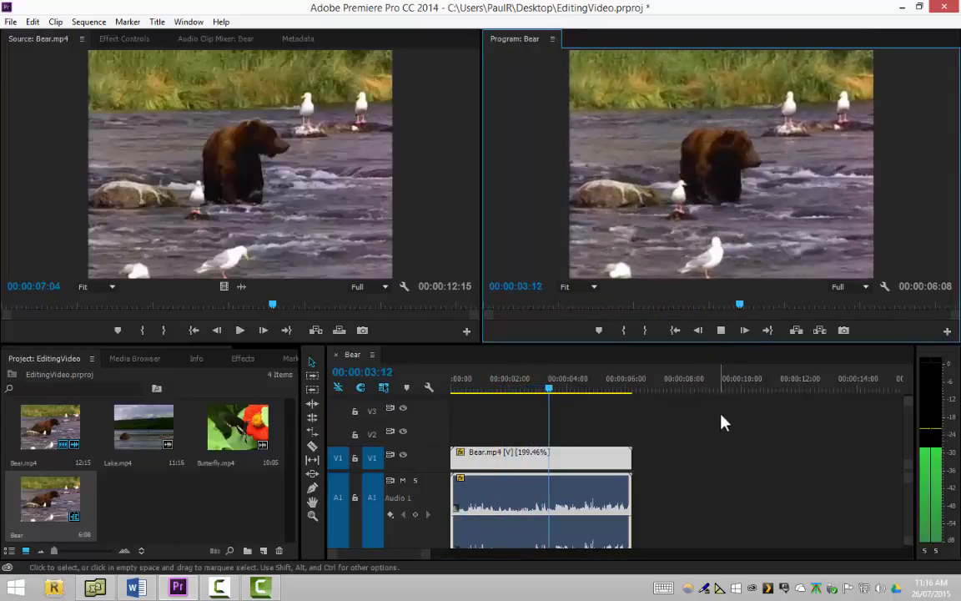
click(722, 332)
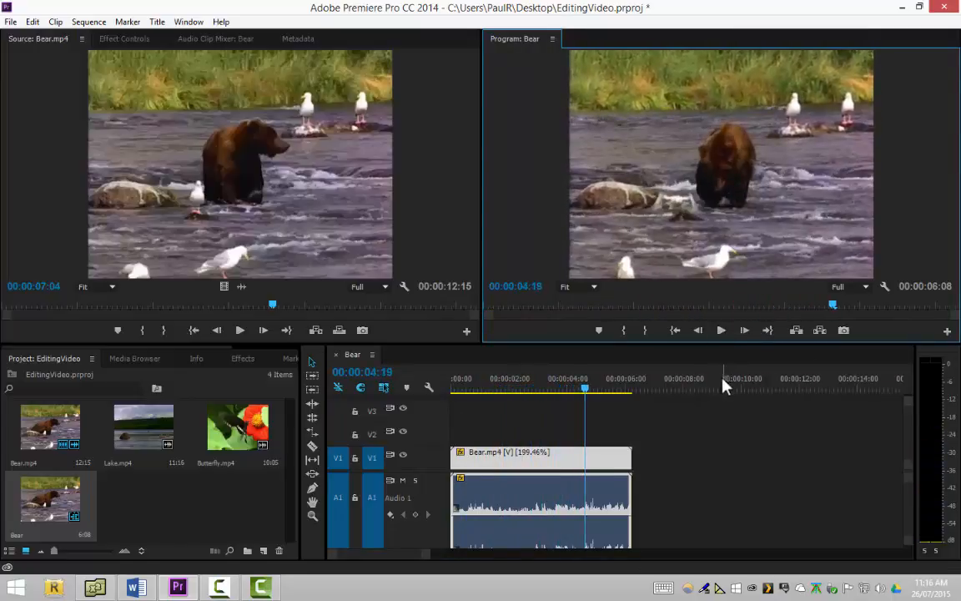
key(ctrl+z)
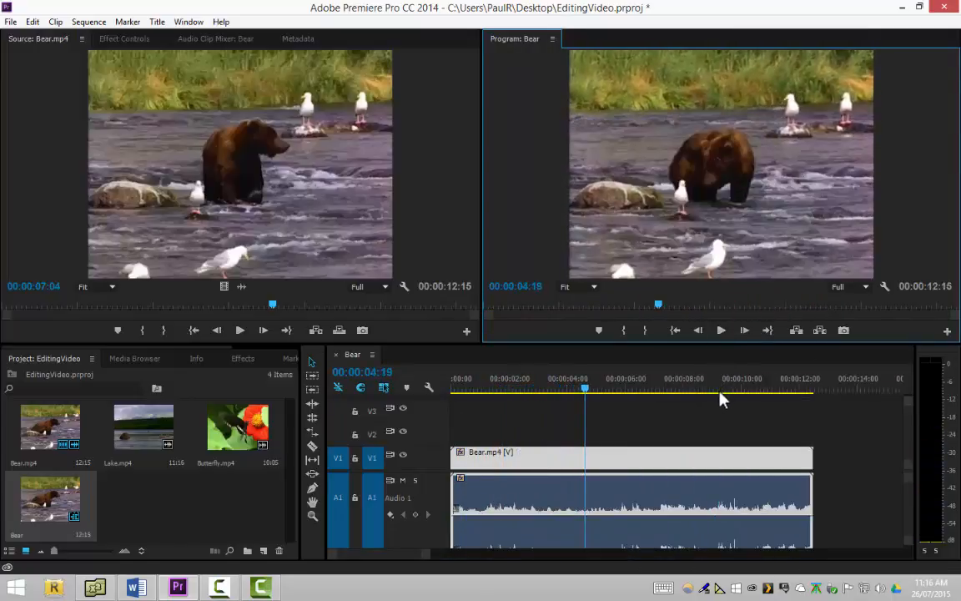
Apply Reverse Speed to the Bear.mp4 clip in the timeline through its Speed/Duration settings
click(615, 464)
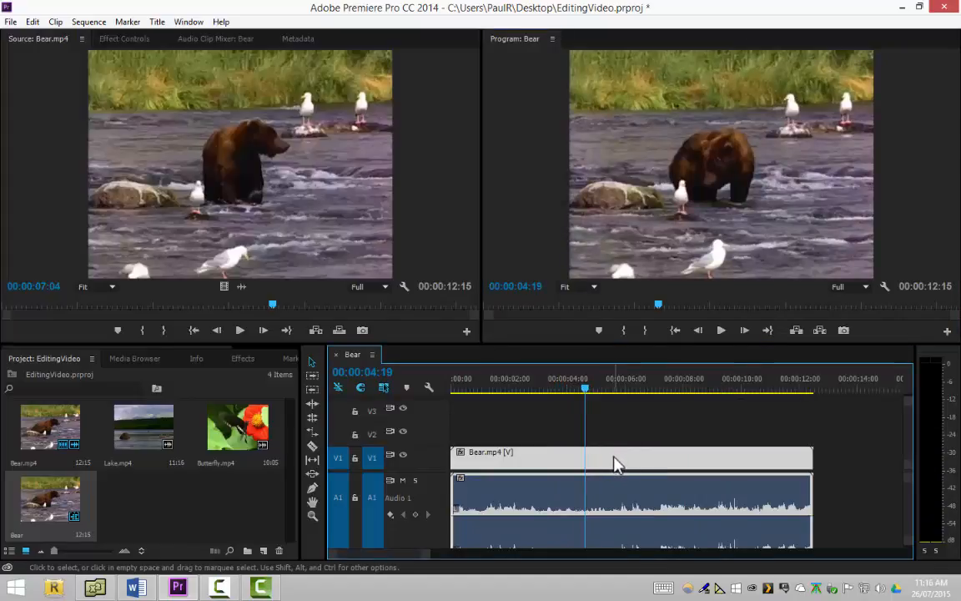
right_click(615, 464)
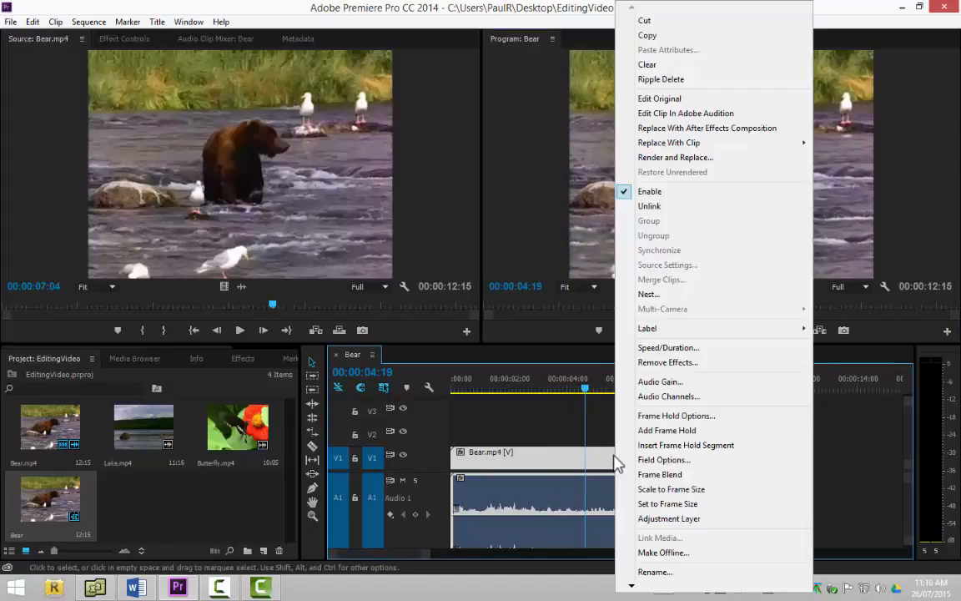
click(667, 349)
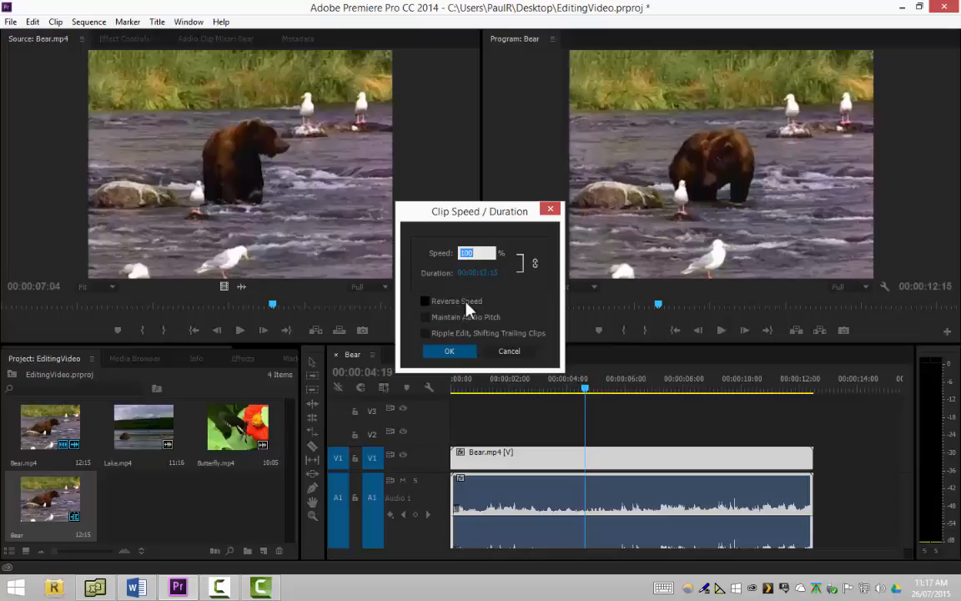
click(466, 304)
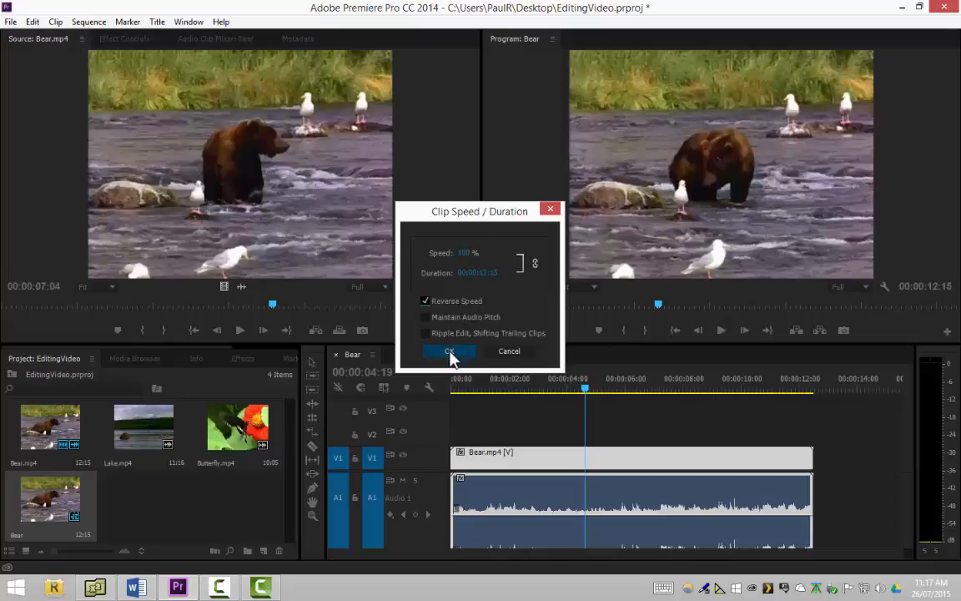
click(450, 351)
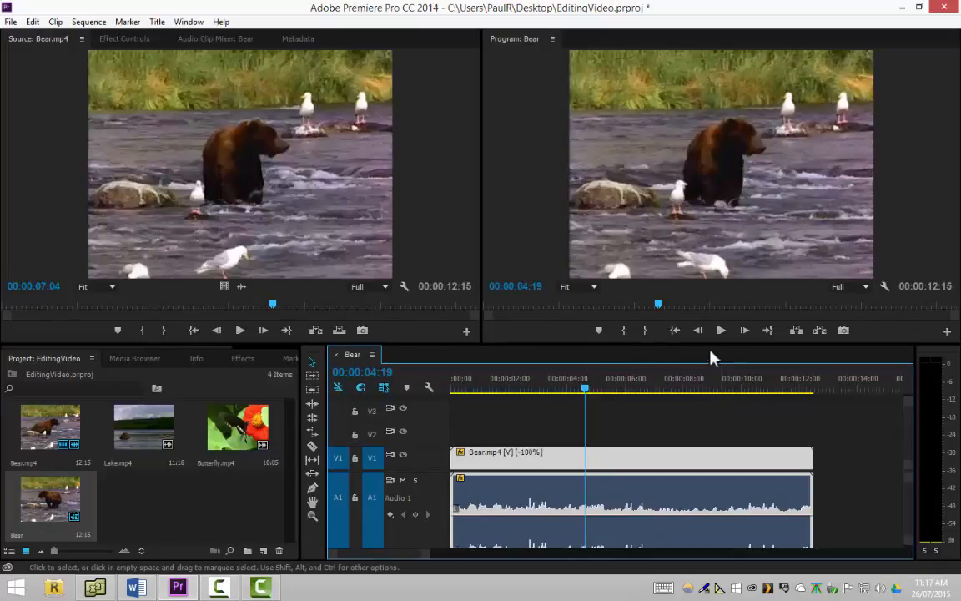
Play the reversed clip from the start of the sequence for a few seconds, and undo the reversal
drag(585, 390, 503, 406)
key(Home)
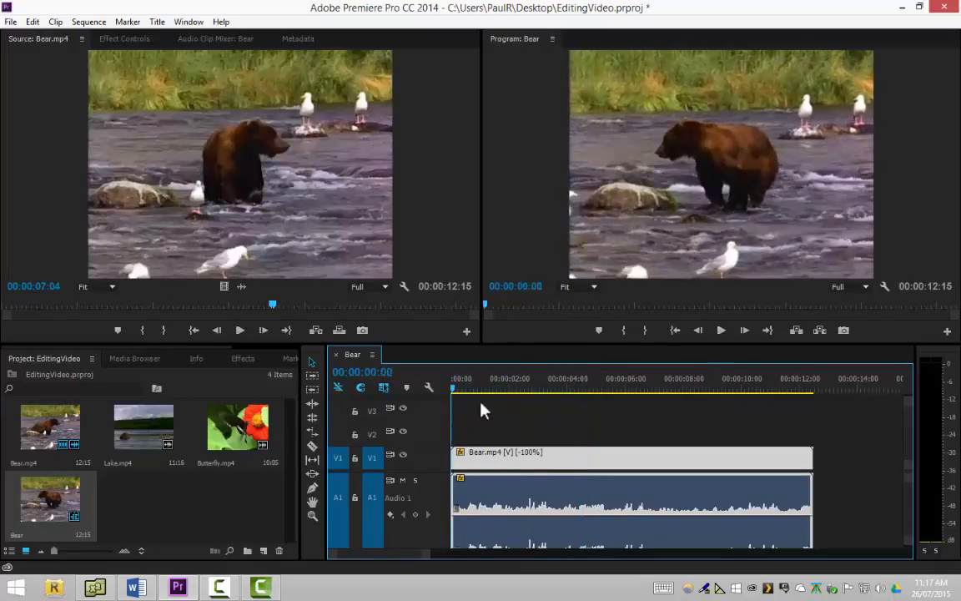
click(721, 331)
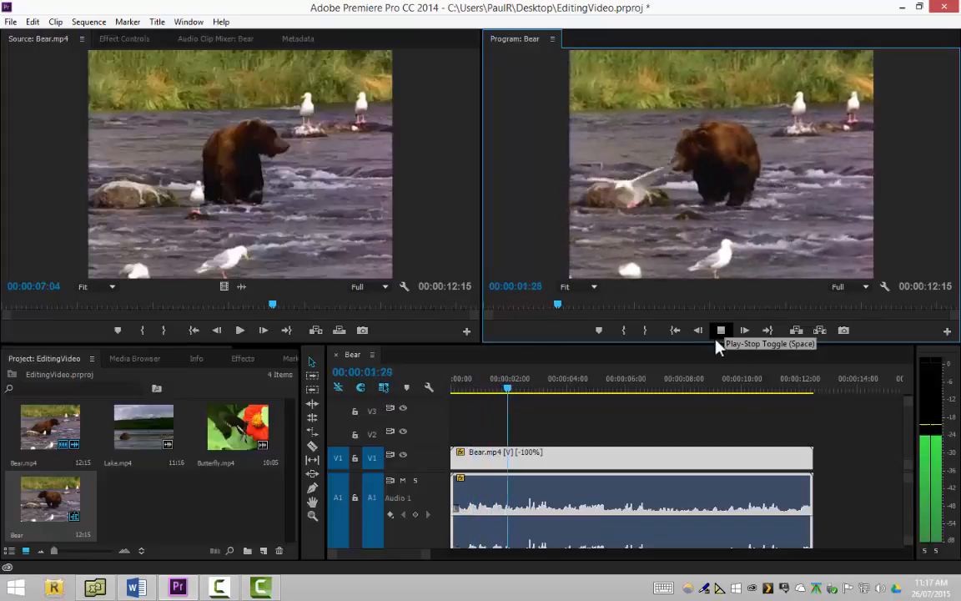
click(721, 331)
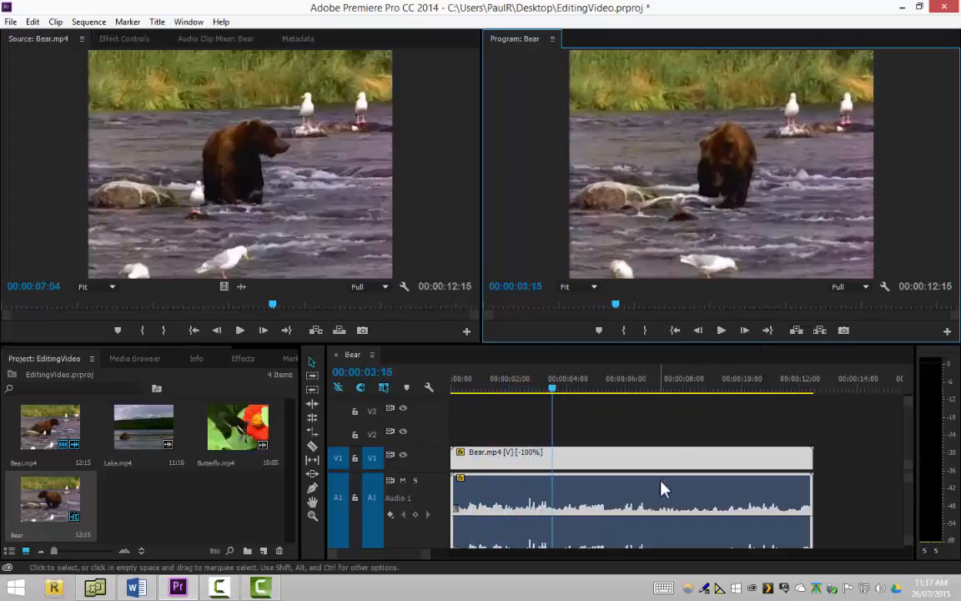
click(674, 448)
key(ctrl+z)
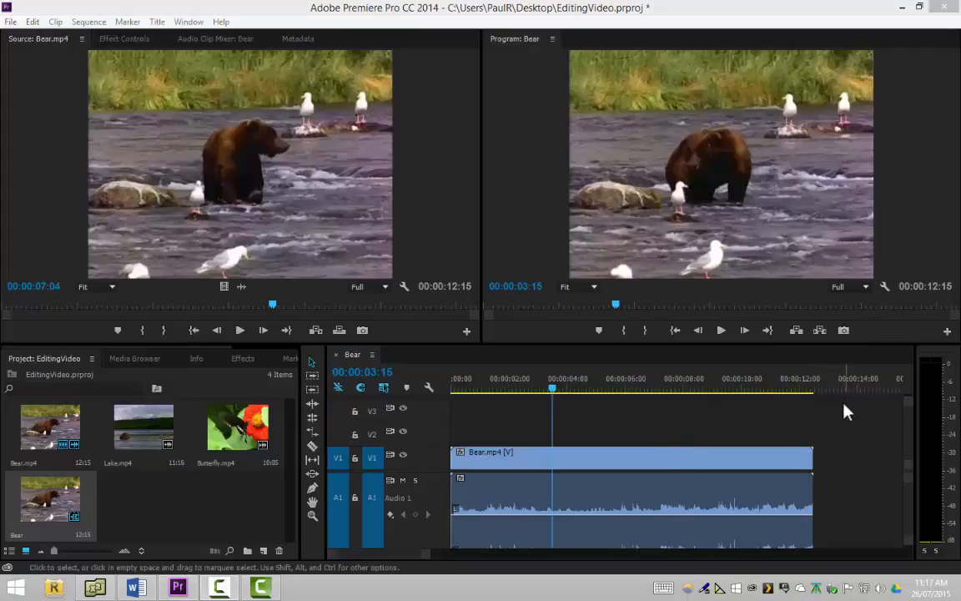
click(839, 426)
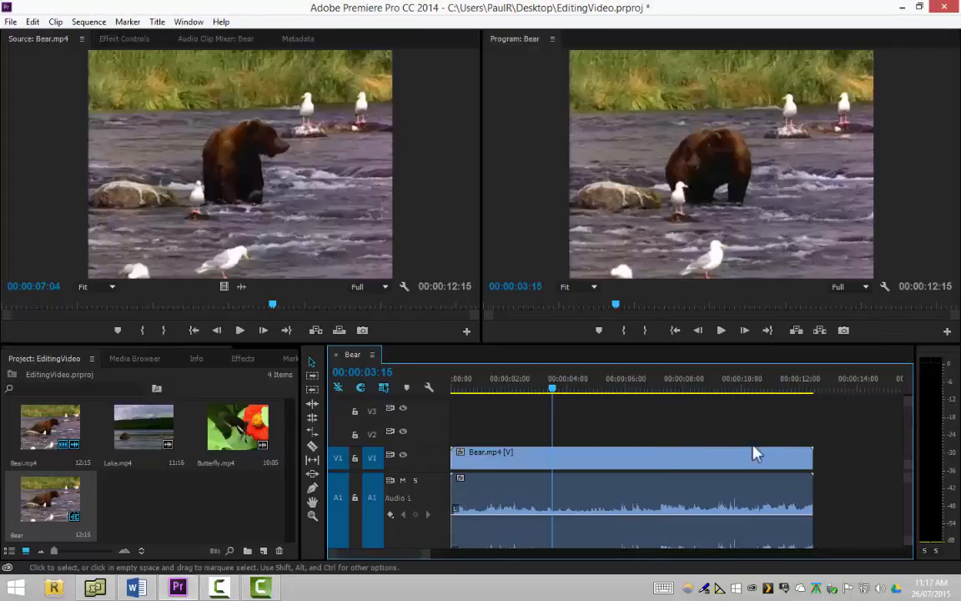
Delete the entire Bear.mp4 clip with its video and audio from the timeline, and undo the deletion
click(627, 465)
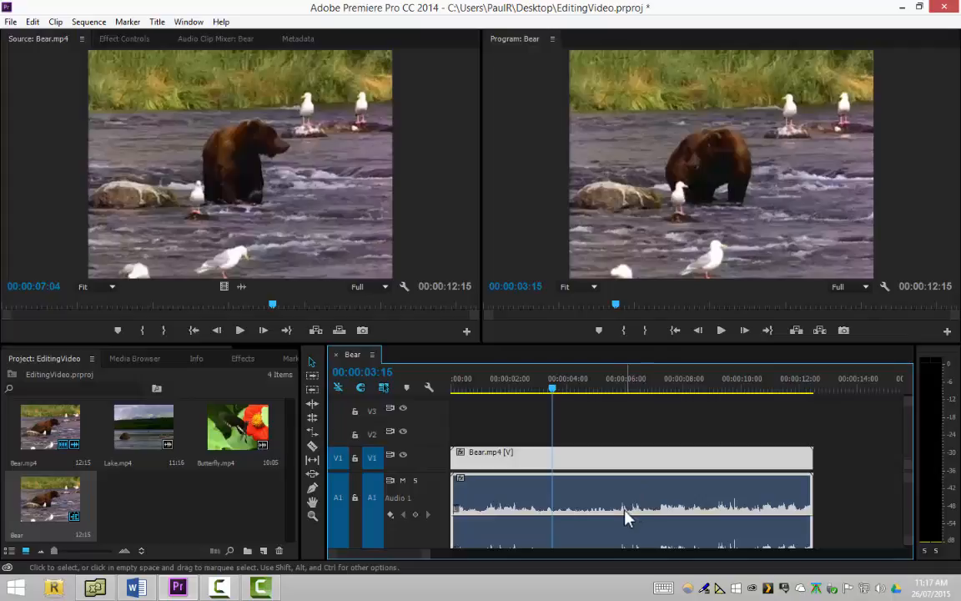
key(Delete)
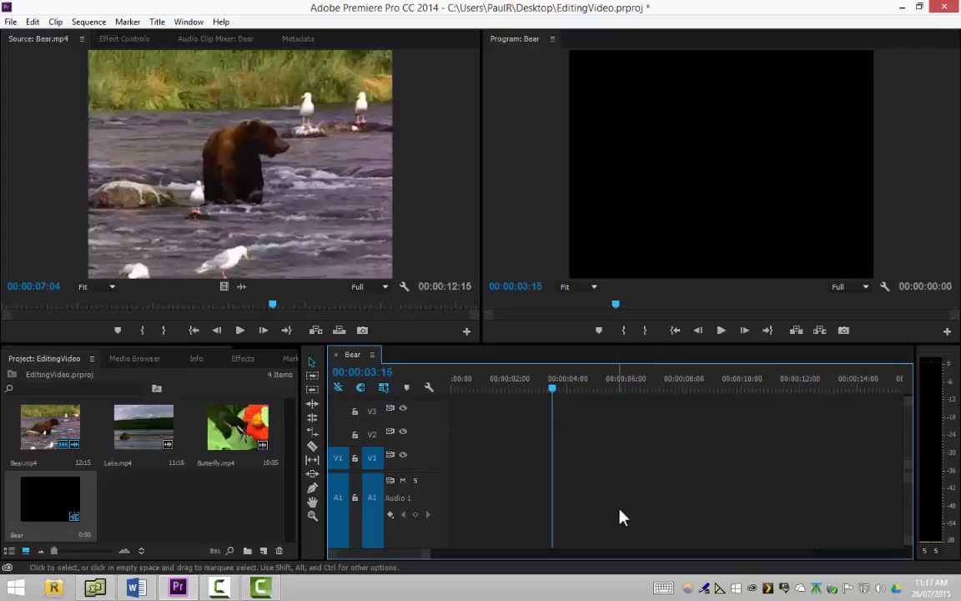
key(ctrl+z)
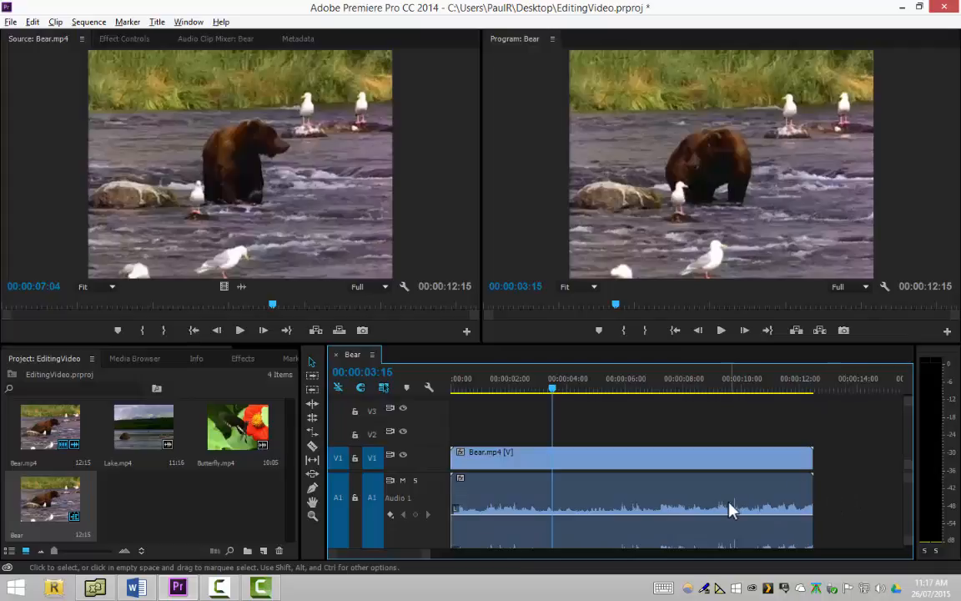
Delete only the audio part of the Bear.mp4 clip on track A1, and undo the deletion
click(698, 498)
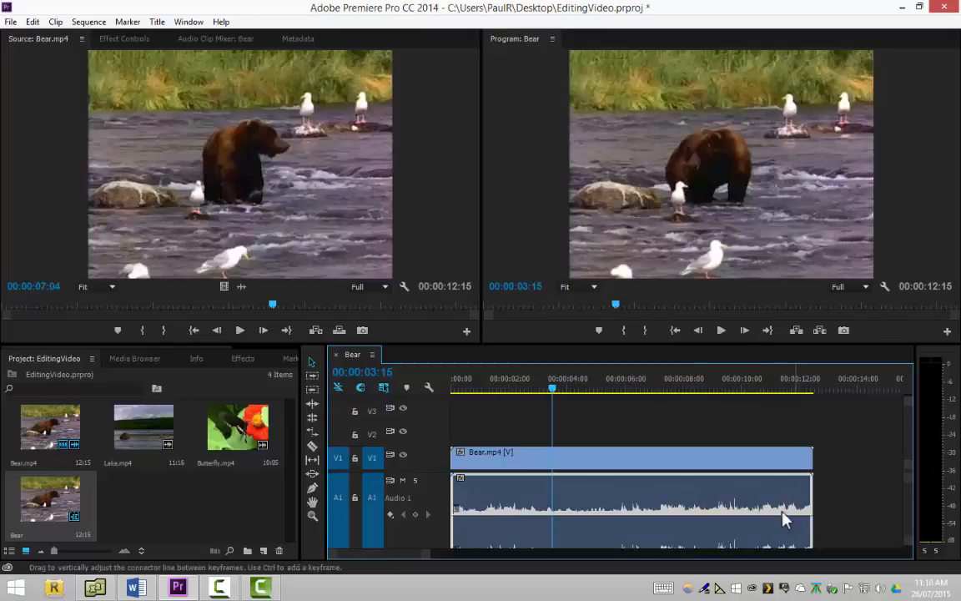
key(Delete)
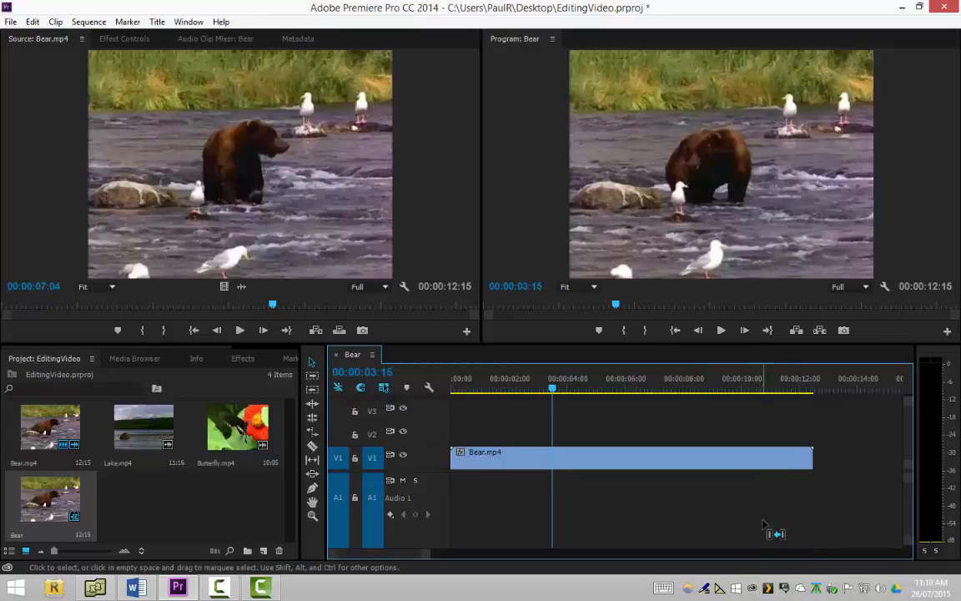
key(ctrl+z)
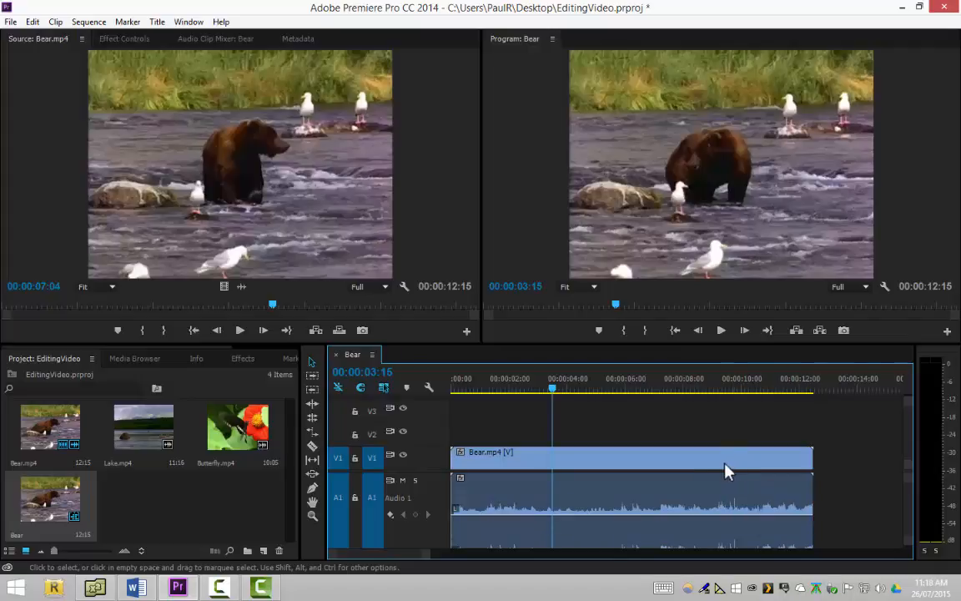
Unlink the video and audio of the Bear.mp4 clip in the timeline
click(608, 463)
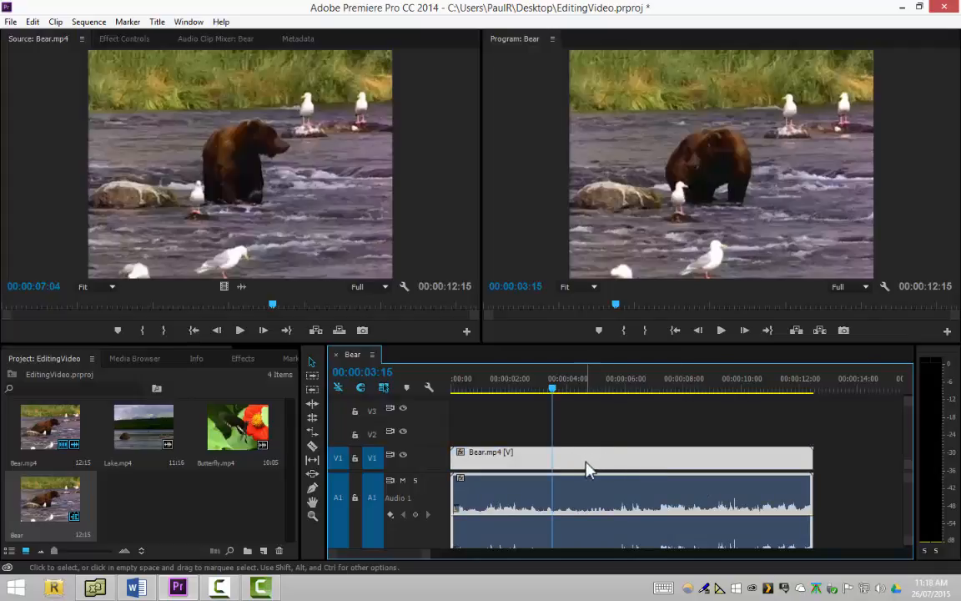
right_click(589, 466)
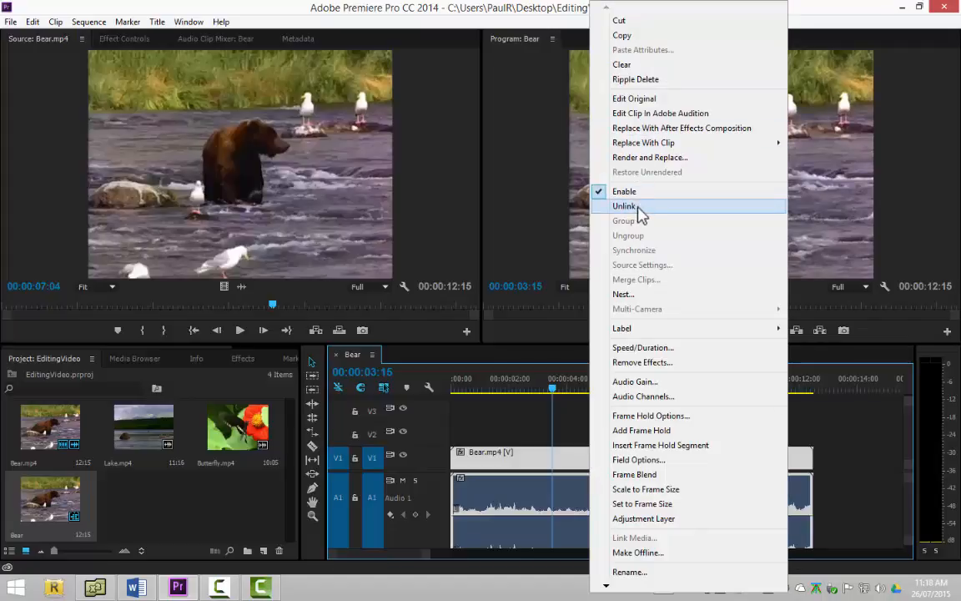
click(634, 207)
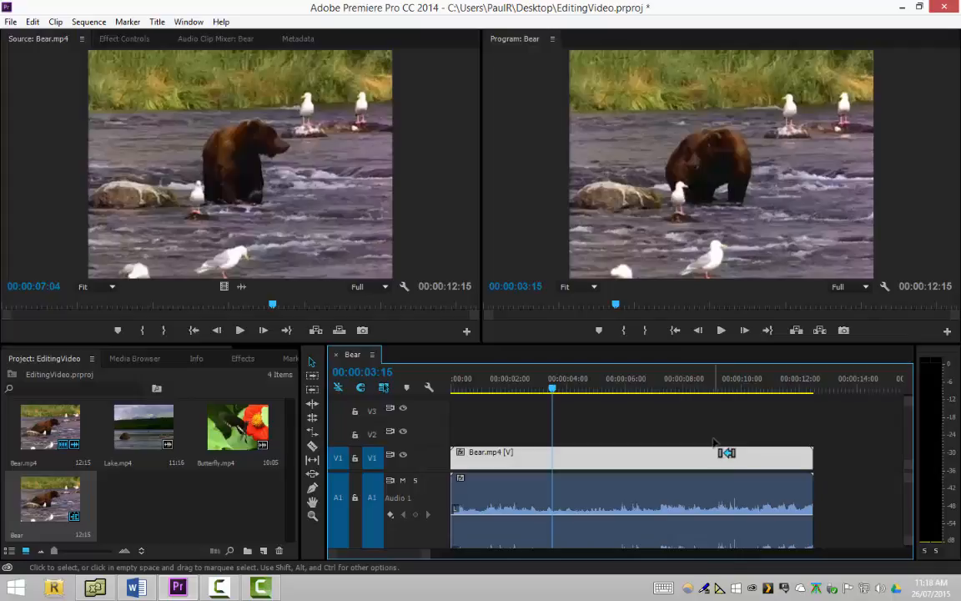
Clear the unlinked Bear.mp4 clip from the timeline and place a fresh copy from the Source monitor at the sequence's start
key(Delete)
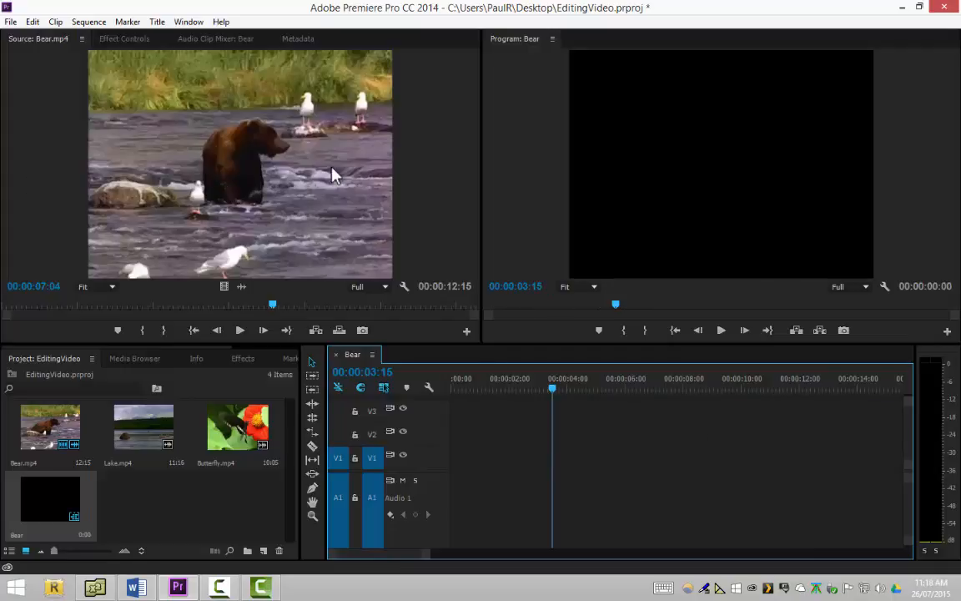
drag(295, 149, 453, 473)
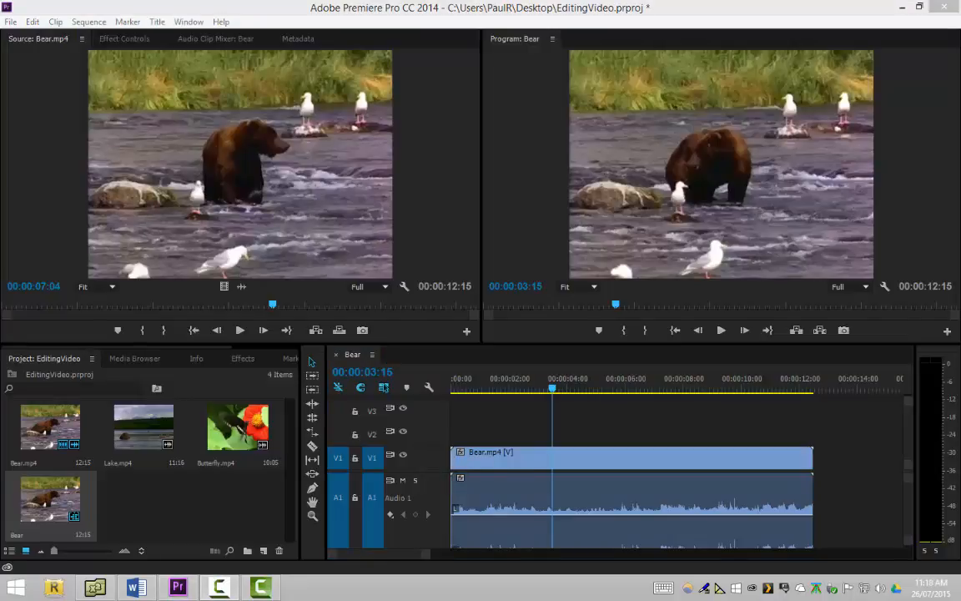
Open Lake.mp4 from the project in the Source monitor
click(147, 438)
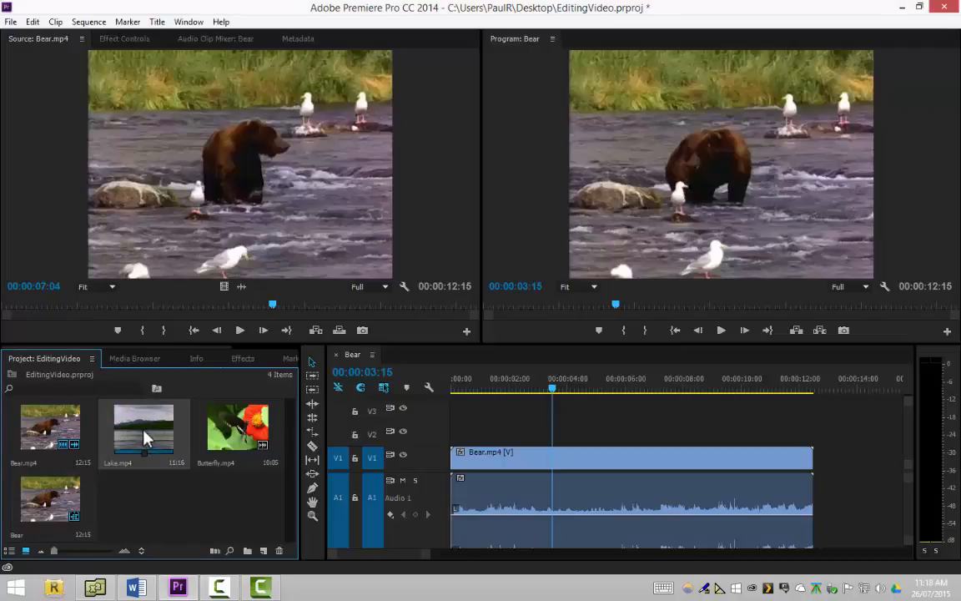
double_click(147, 438)
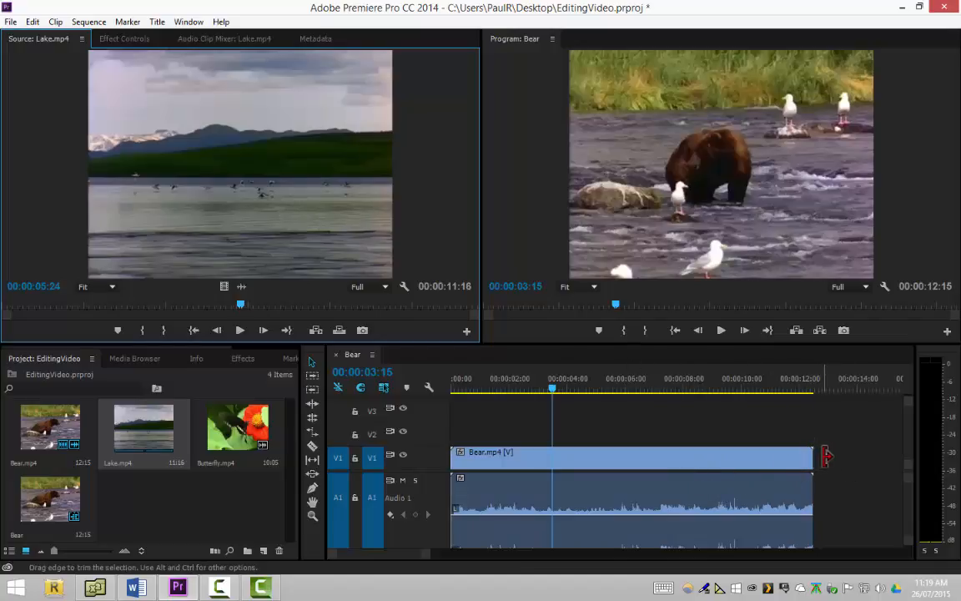
Try placing the Lake.mp4 clip after the Bear.mp4 clip with timeline snapping turned off, and delete it again
click(362, 388)
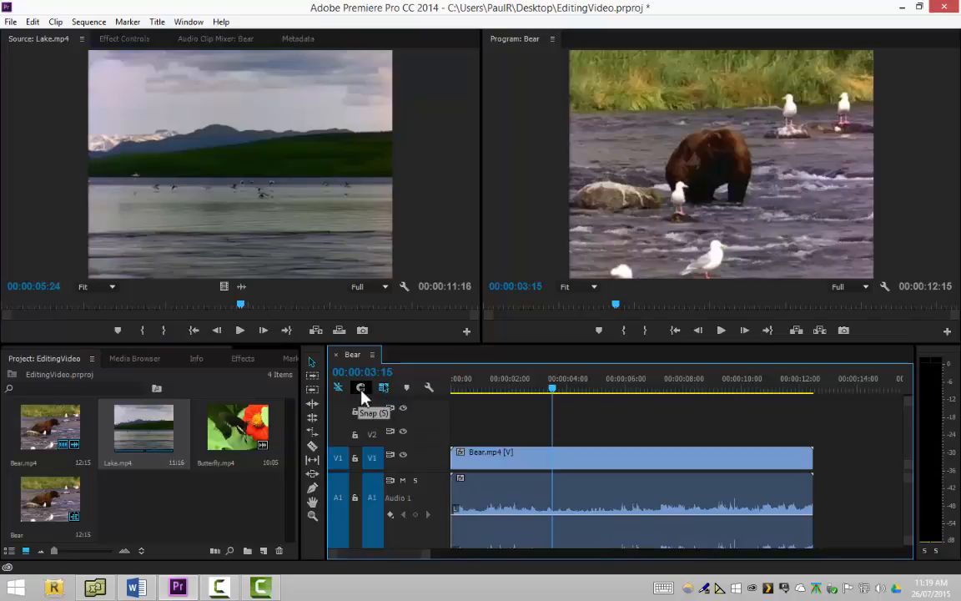
click(263, 190)
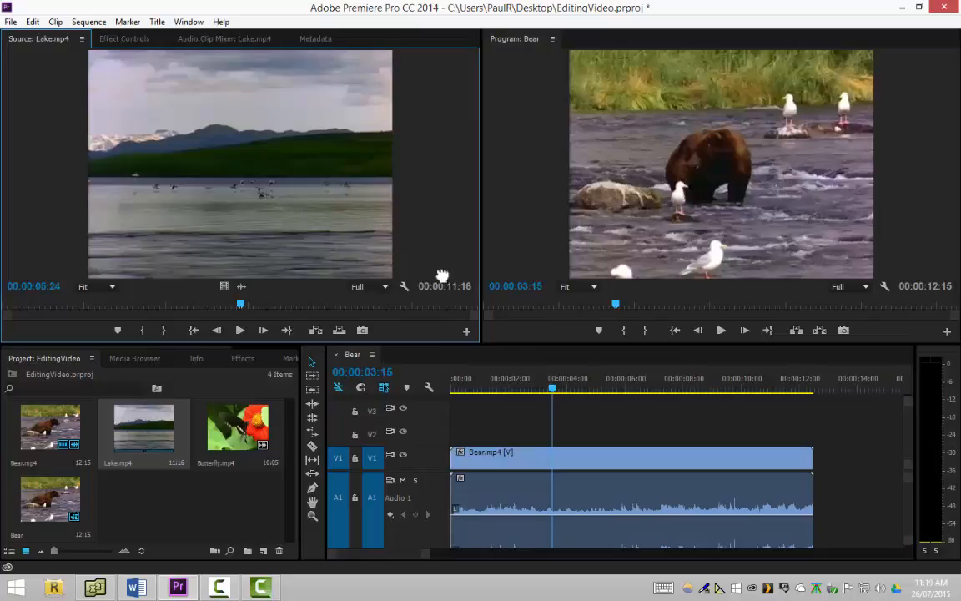
drag(442, 276, 859, 468)
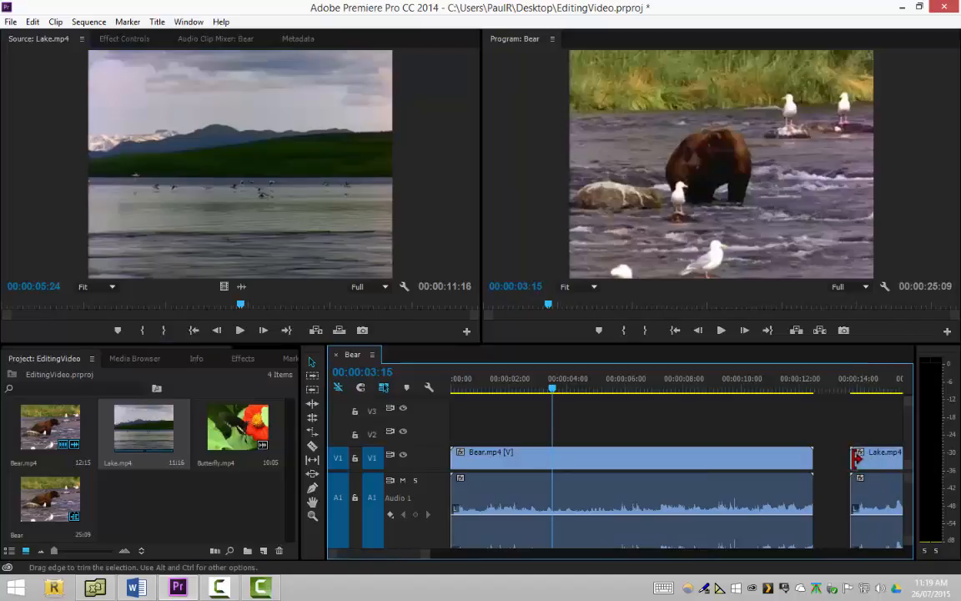
mouse_move(865, 458)
mouse_down()
mouse_move(865, 468)
mouse_move(839, 465)
mouse_move(875, 474)
mouse_up()
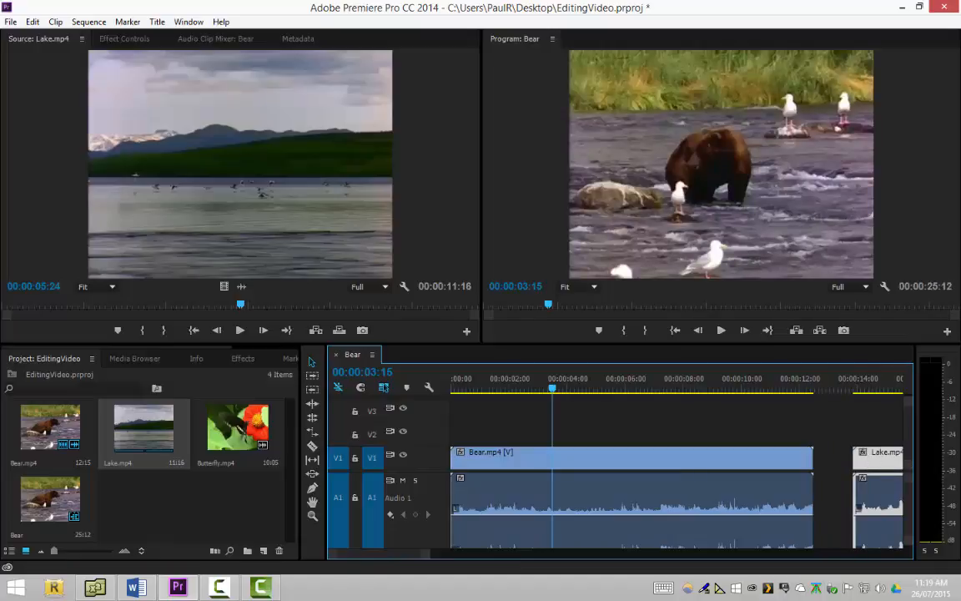
key(Delete)
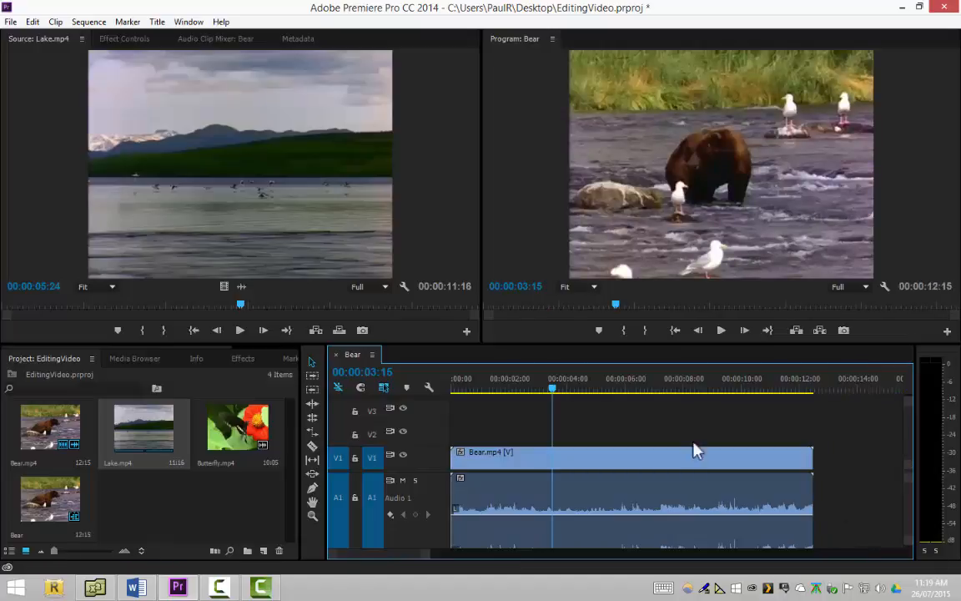
Turn timeline snapping back on and place the Lake.mp4 clip directly against the end of the Bear.mp4 clip
click(362, 387)
drag(218, 170, 844, 475)
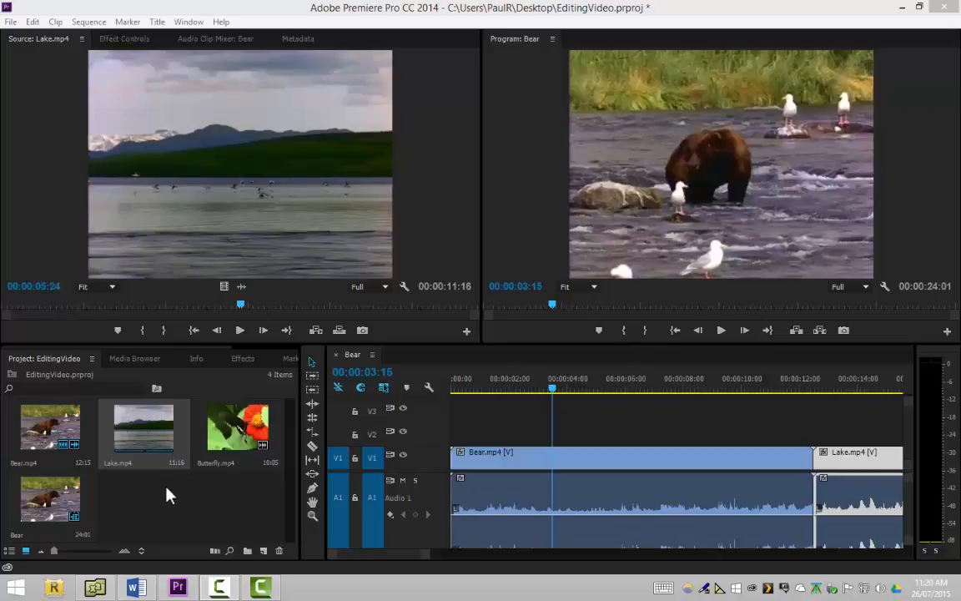
click(144, 517)
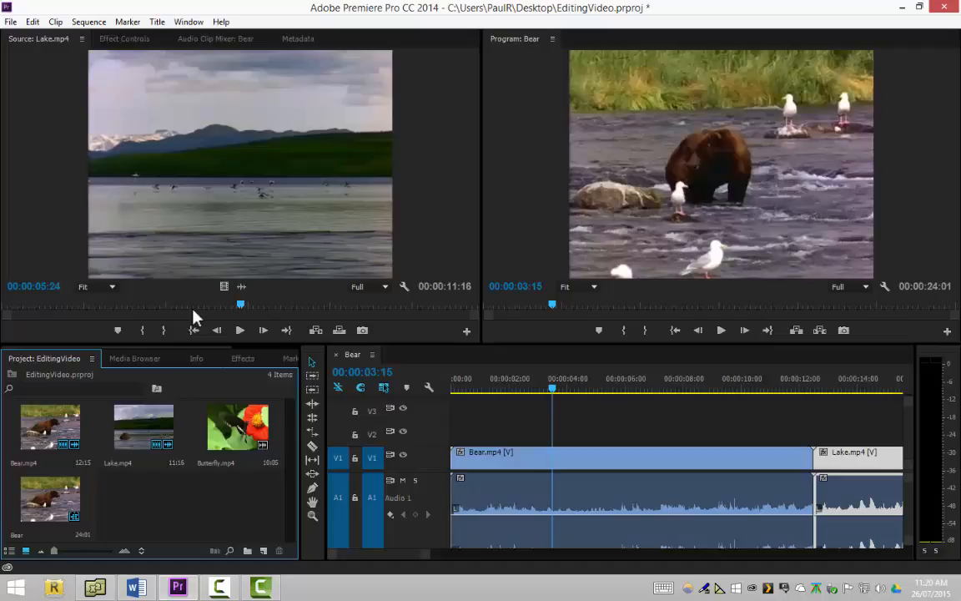
right_click(160, 501)
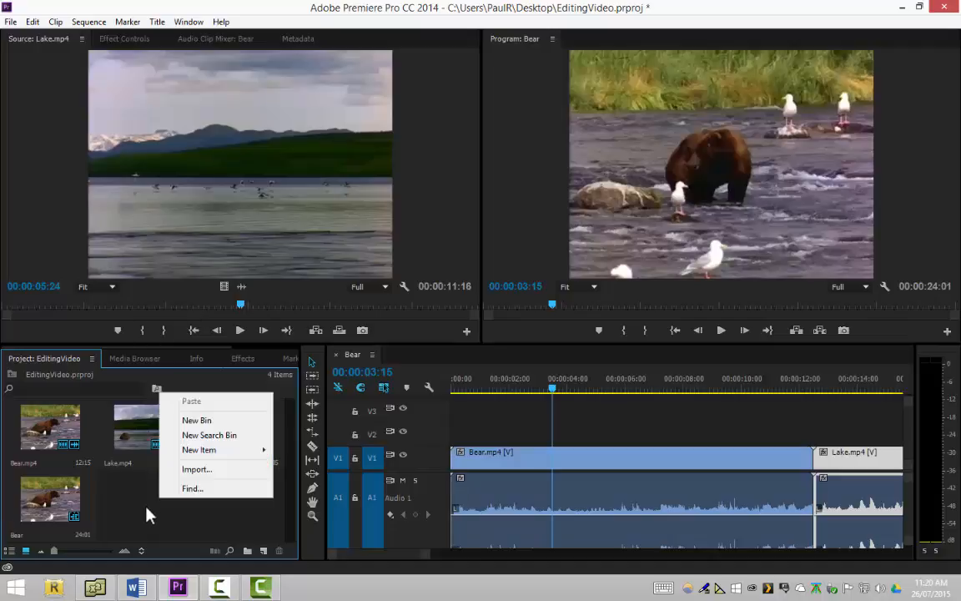
click(153, 512)
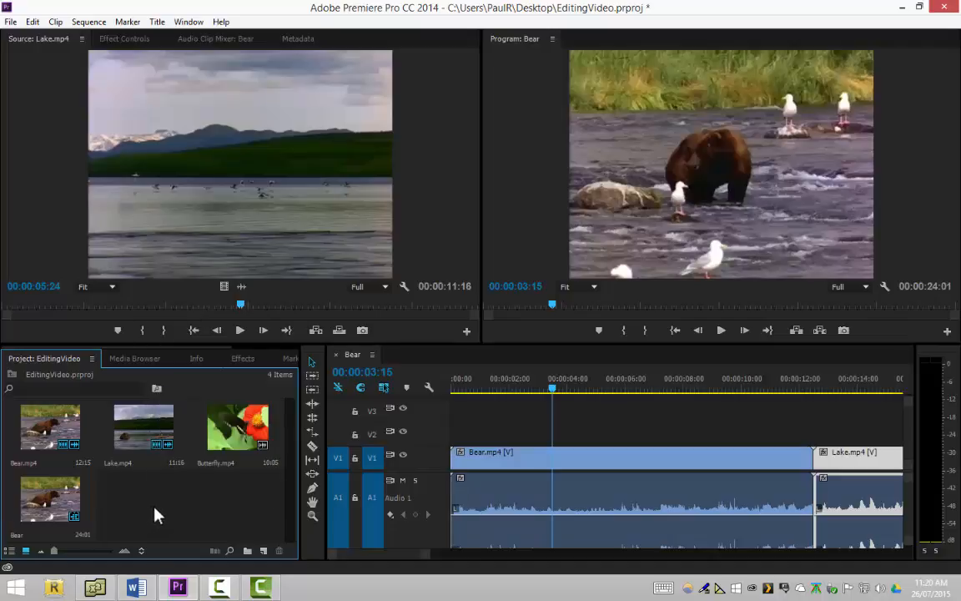
Create a new bin named Video in the project
right_click(139, 511)
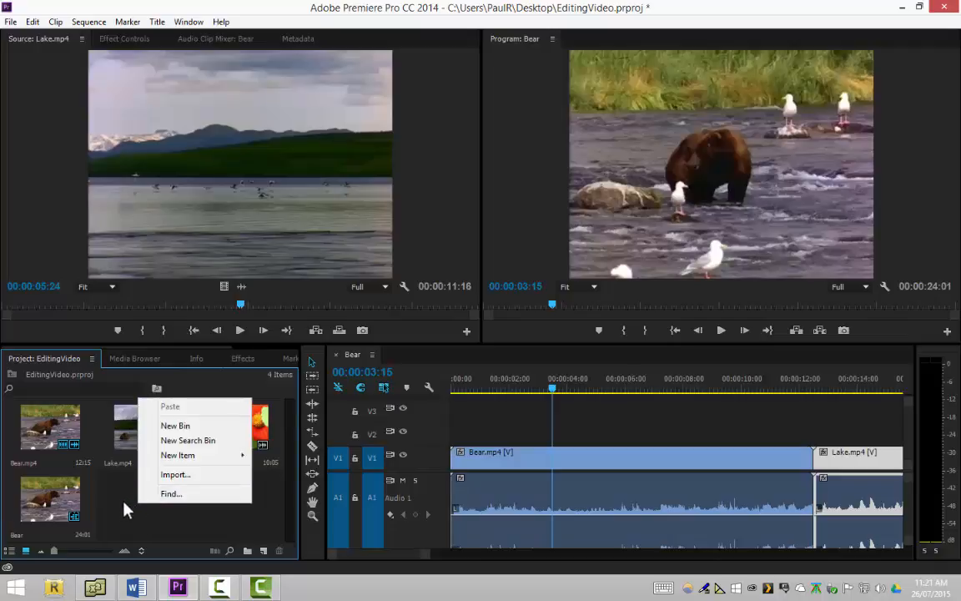
click(185, 427)
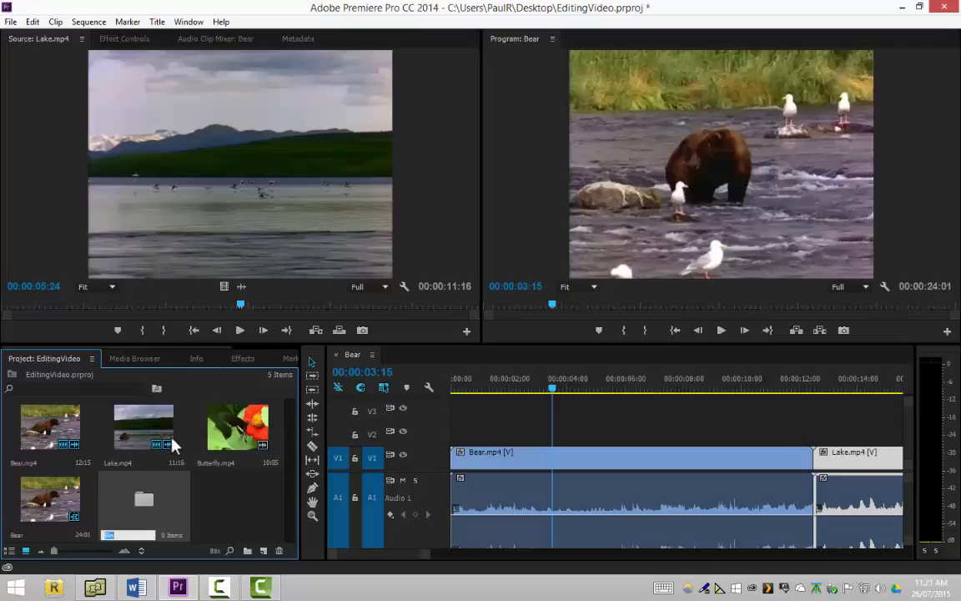
text(Video)
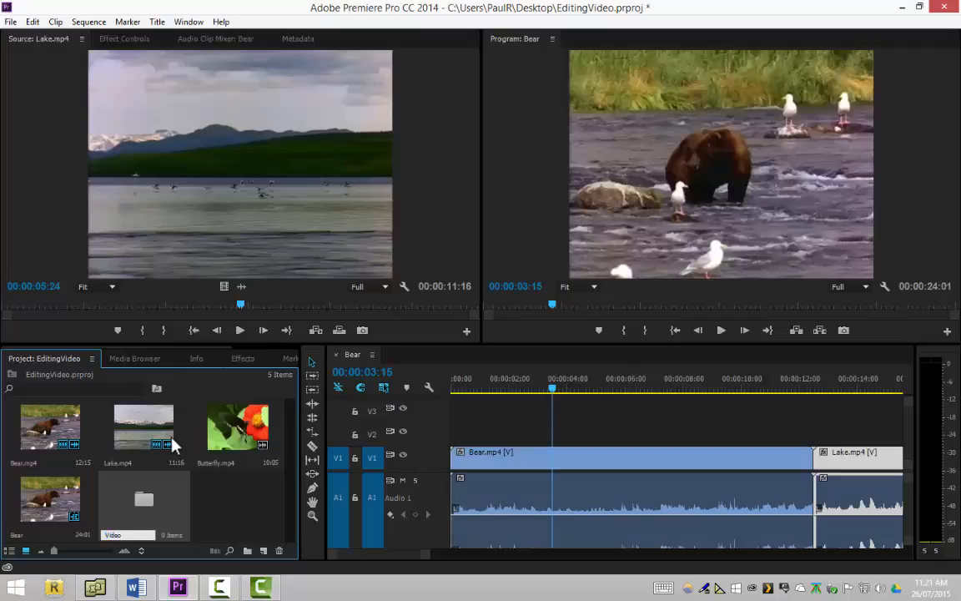
click(231, 502)
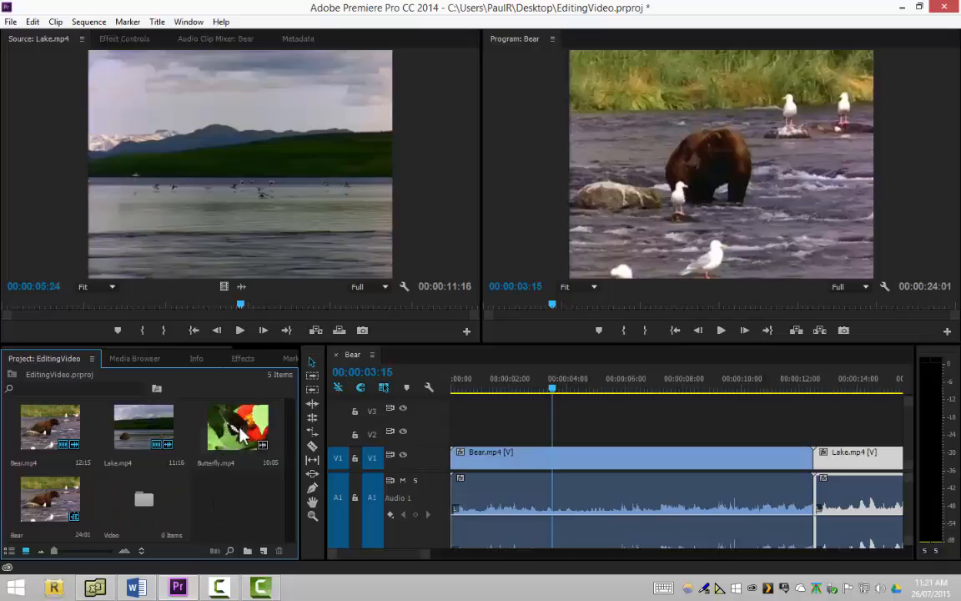
Move the Butterfly.mp4, Lake.mp4 and Bear.mp4 clips into the Video bin, leaving the Bear sequence outside it
drag(236, 436, 139, 481)
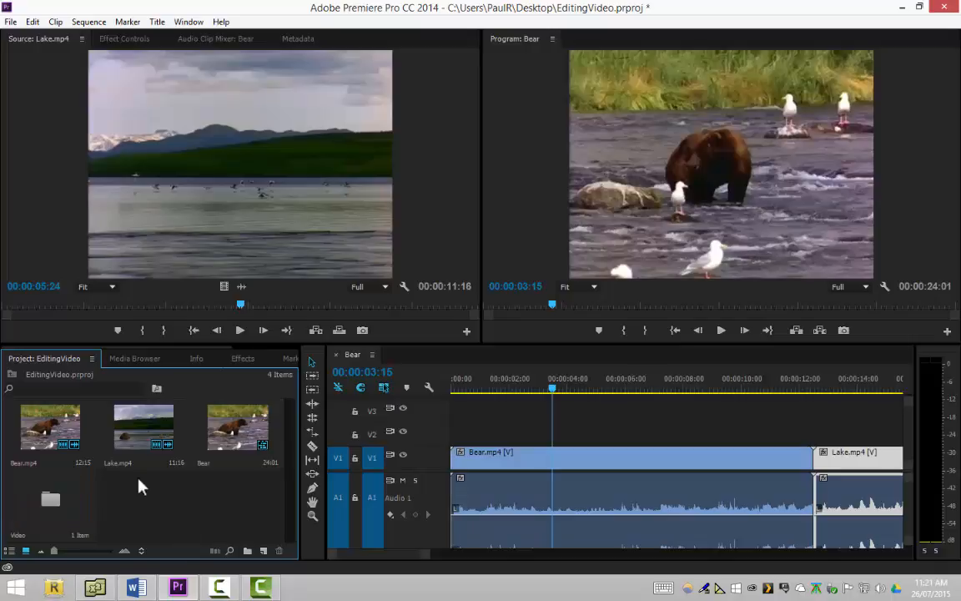
click(239, 434)
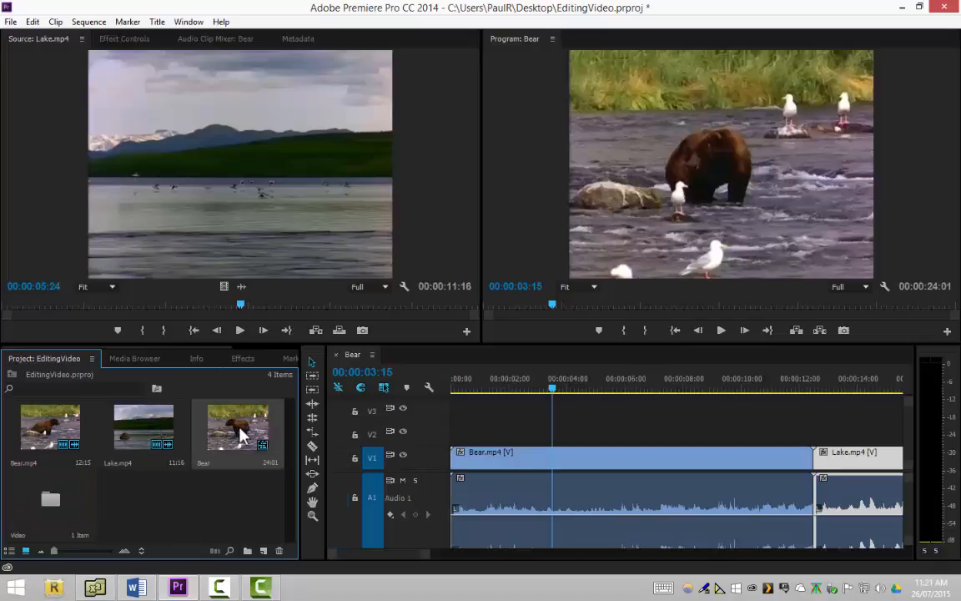
double_click(132, 433)
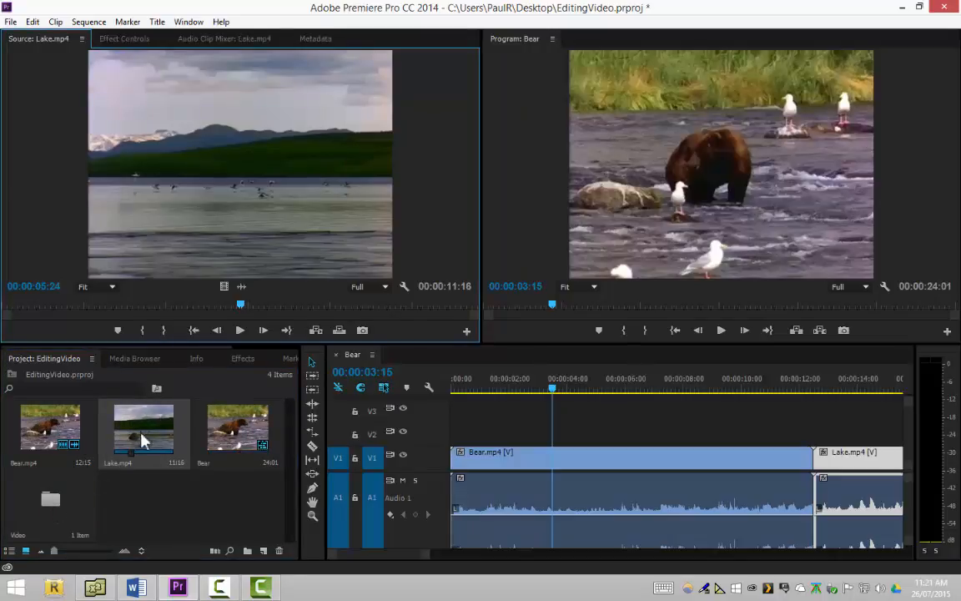
drag(137, 434, 47, 486)
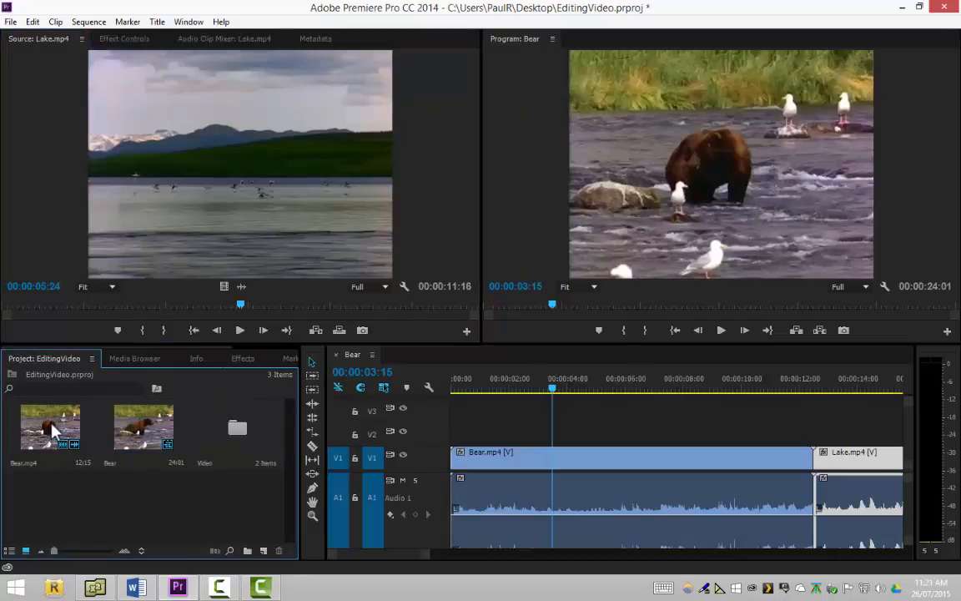
drag(52, 430, 230, 448)
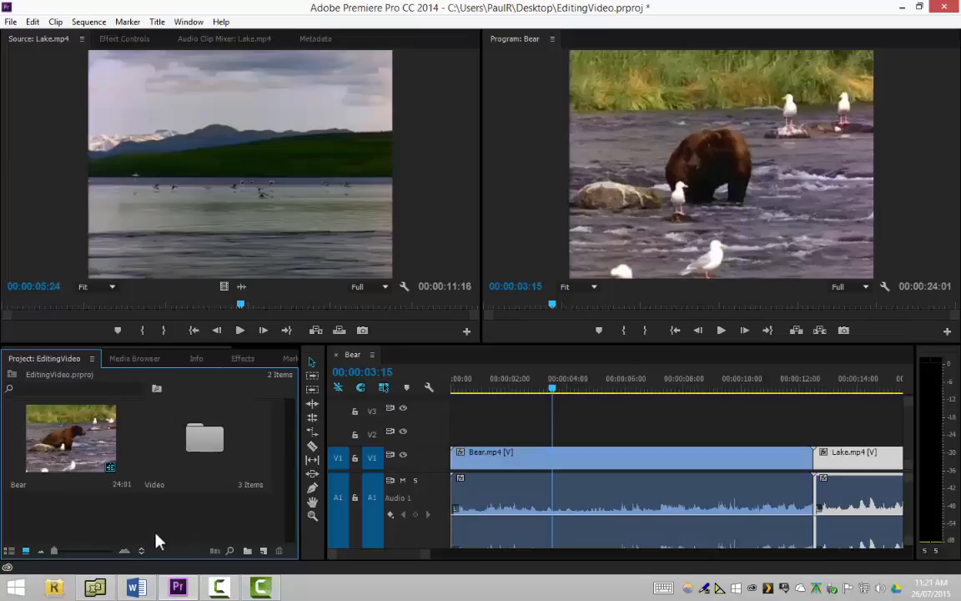
Open the Video bin in its own window, reposition the window to view the clips inside, and close it
click(98, 446)
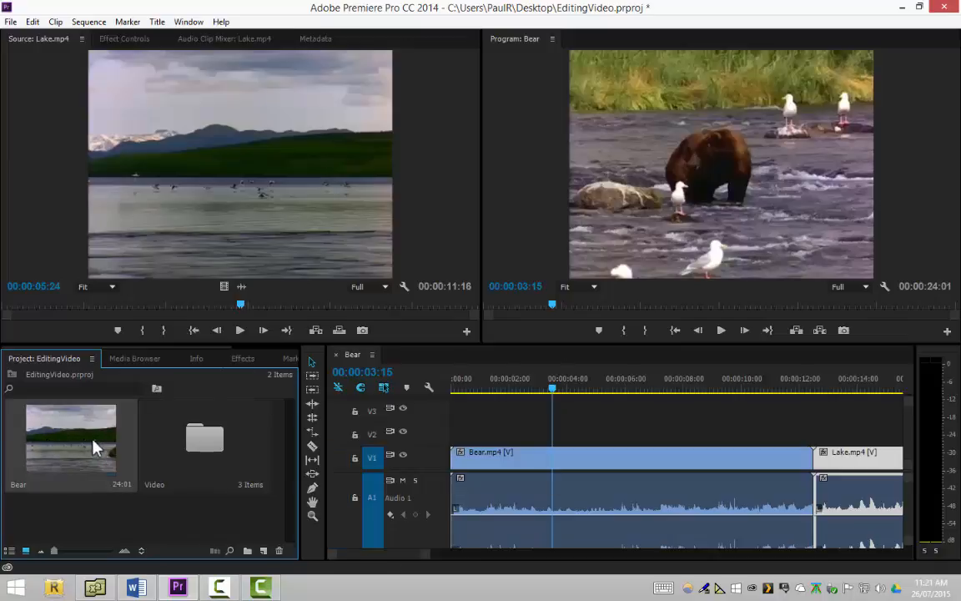
click(209, 446)
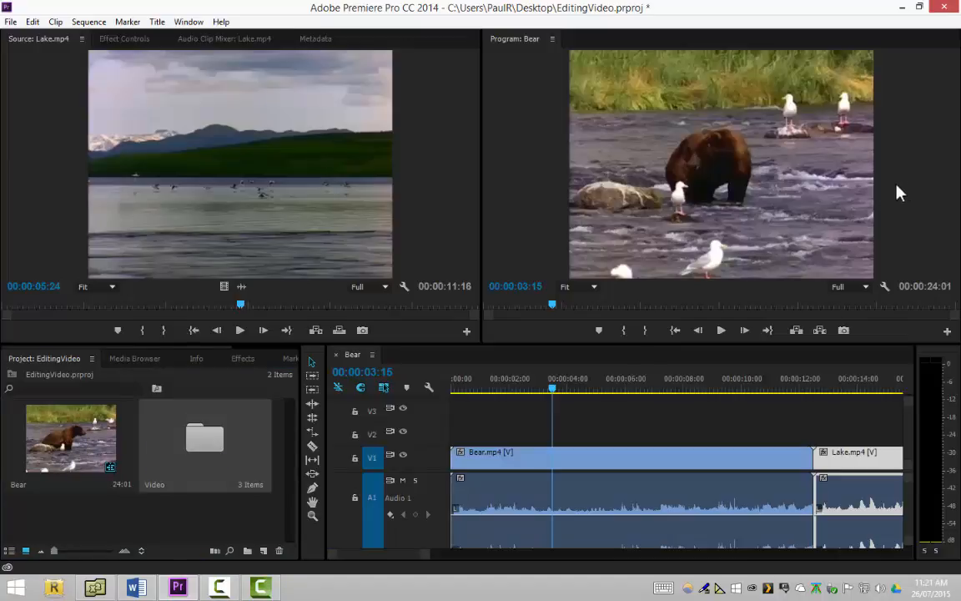
drag(960, 123, 619, 158)
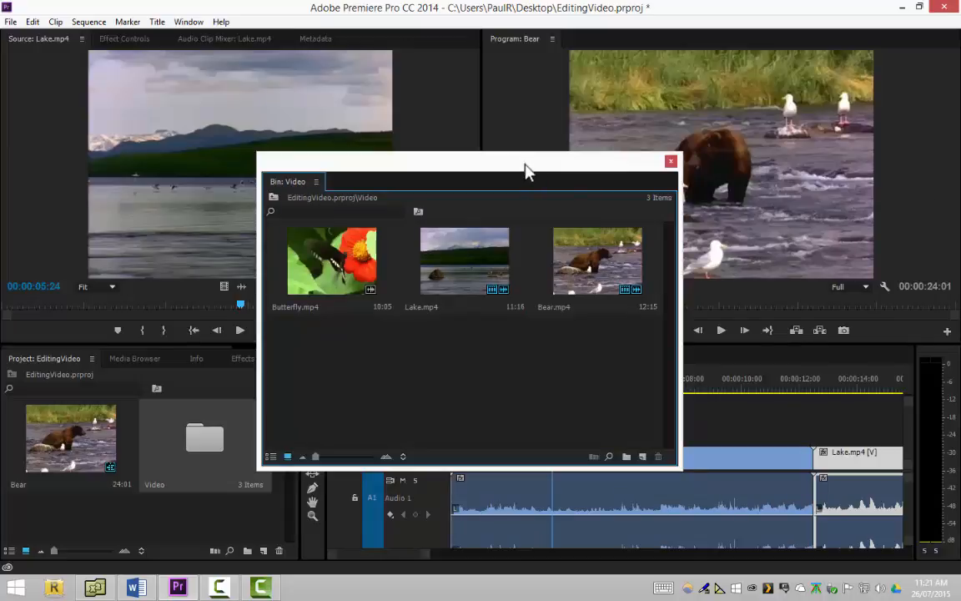
drag(525, 167, 518, 112)
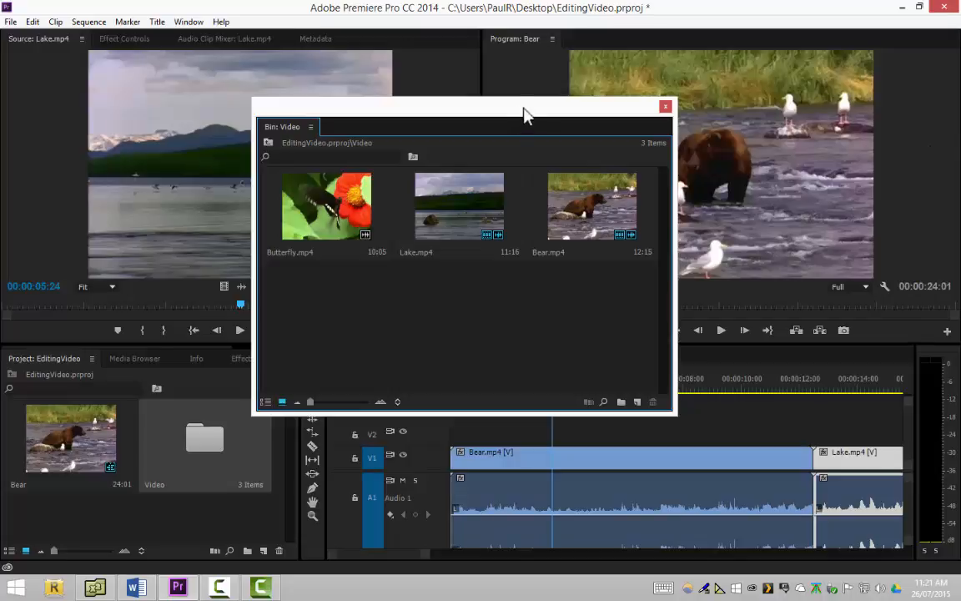
drag(540, 126, 622, 162)
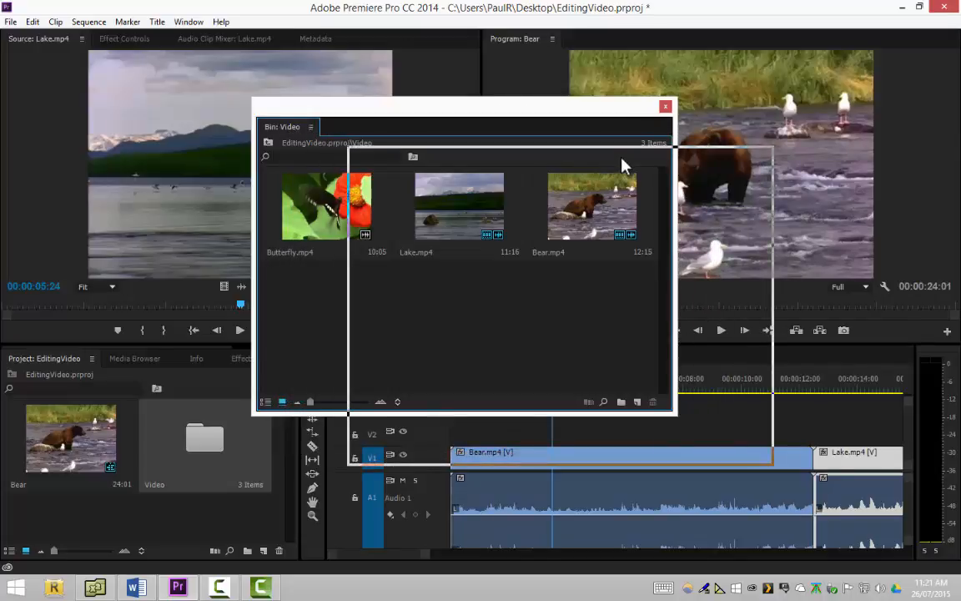
drag(621, 163, 622, 163)
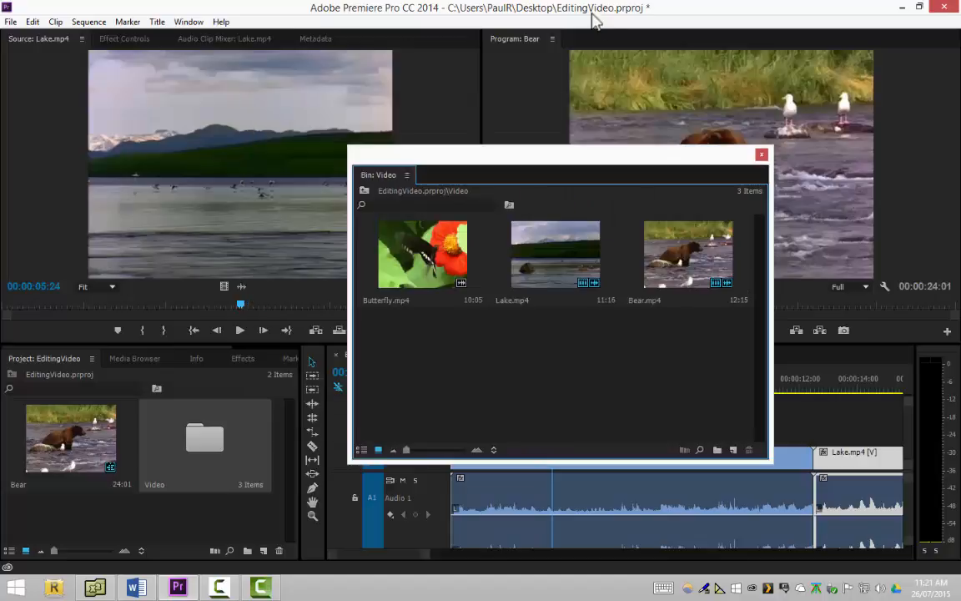
click(762, 155)
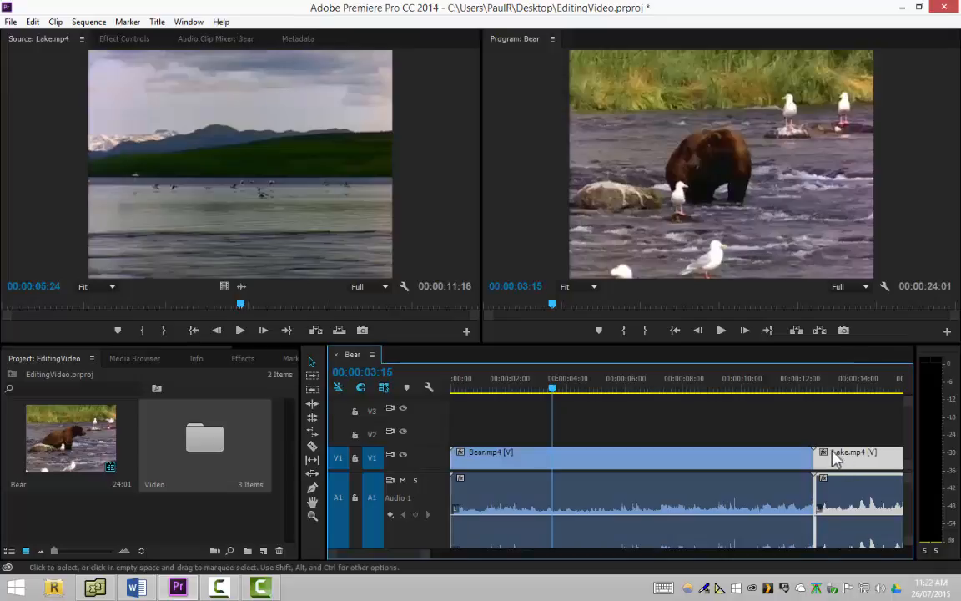
Delete the Lake.mp4 clip that follows the Bear.mp4 clip in the timeline
key(Delete)
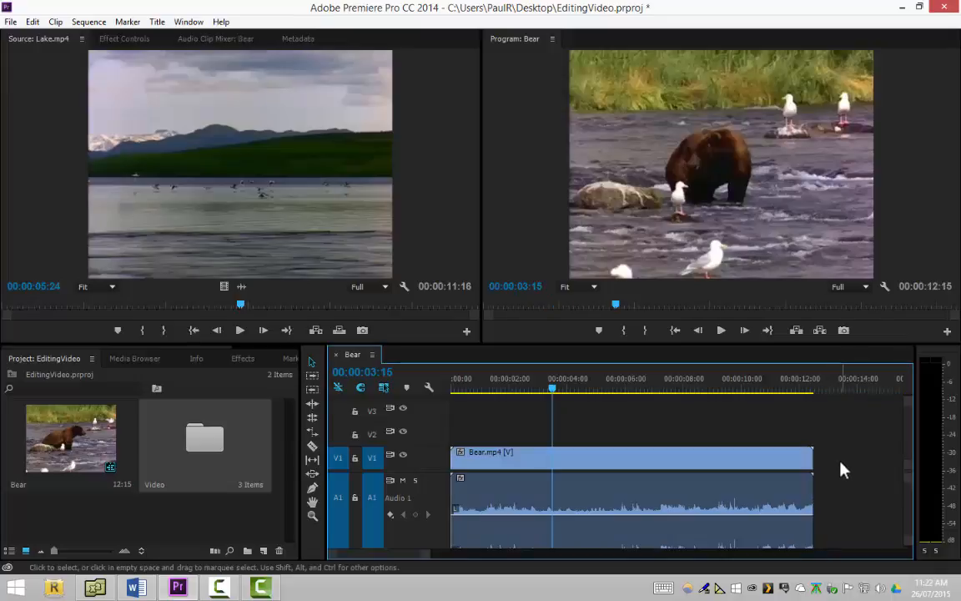
Try overwriting the Bear.mp4 clip with the Lake clip placed slightly after the sequence's start, and undo the placement
click(224, 183)
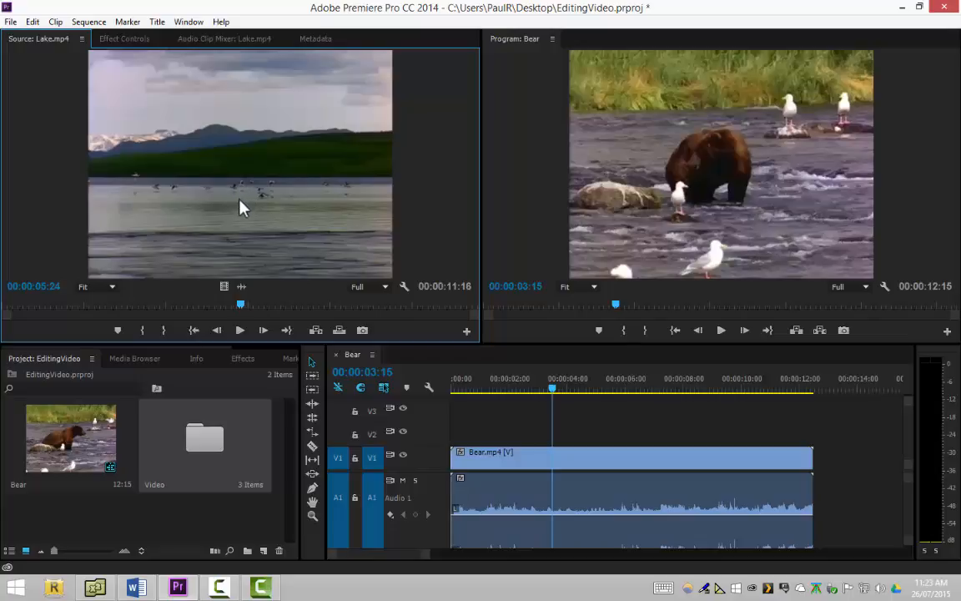
drag(290, 240, 602, 300)
drag(429, 382, 462, 462)
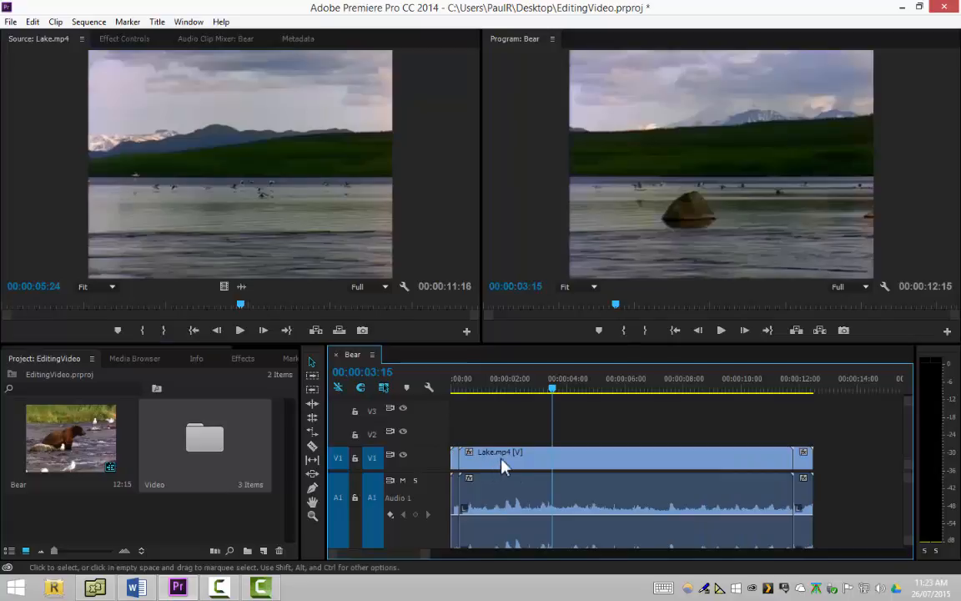
key(ctrl+z)
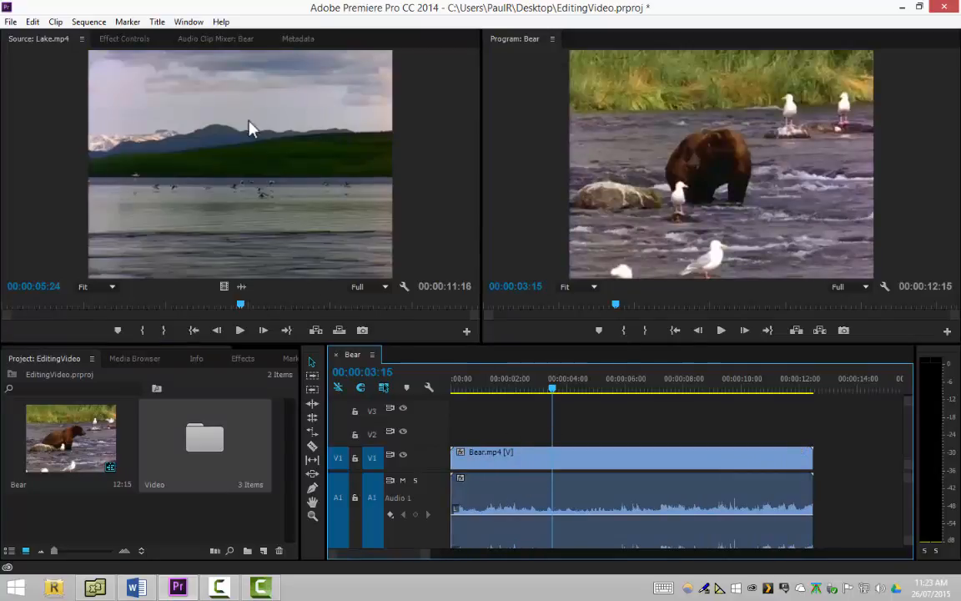
Place the Lake.mp4 clip from the Source monitor over the Bear.mp4 clip at the very start of the sequence
click(262, 164)
mouse_move(409, 391)
mouse_down()
mouse_move(459, 464)
mouse_move(452, 459)
mouse_up()
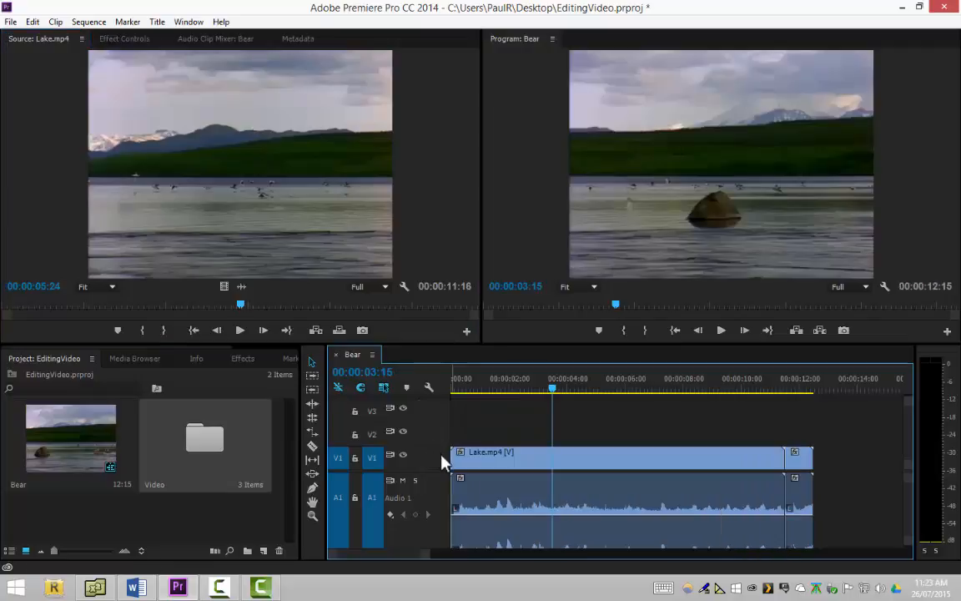
Select the Lake.mp4 clip and the leftover Bear segment in turn, and scrub the playhead to 00:00:09:22
click(510, 460)
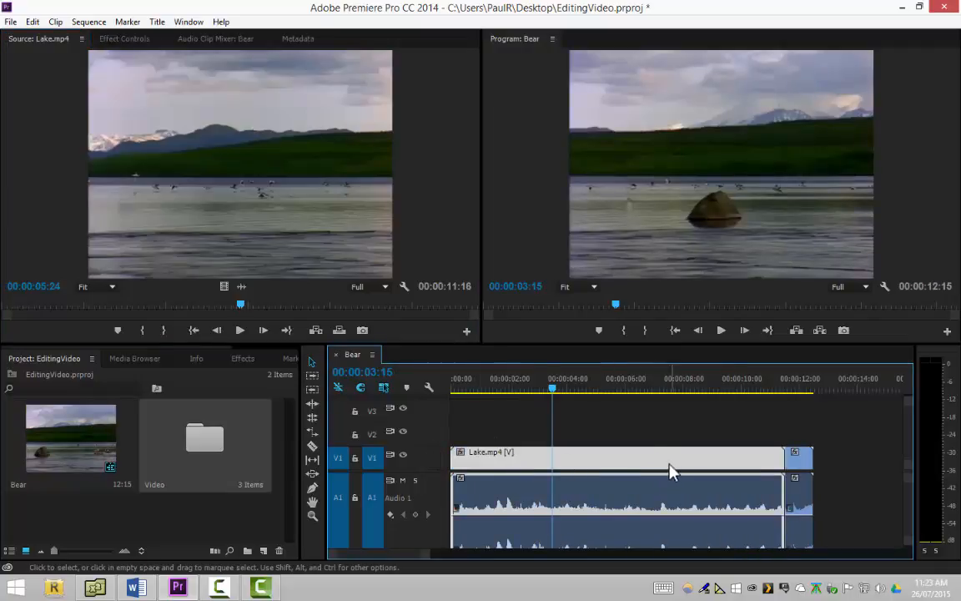
click(799, 461)
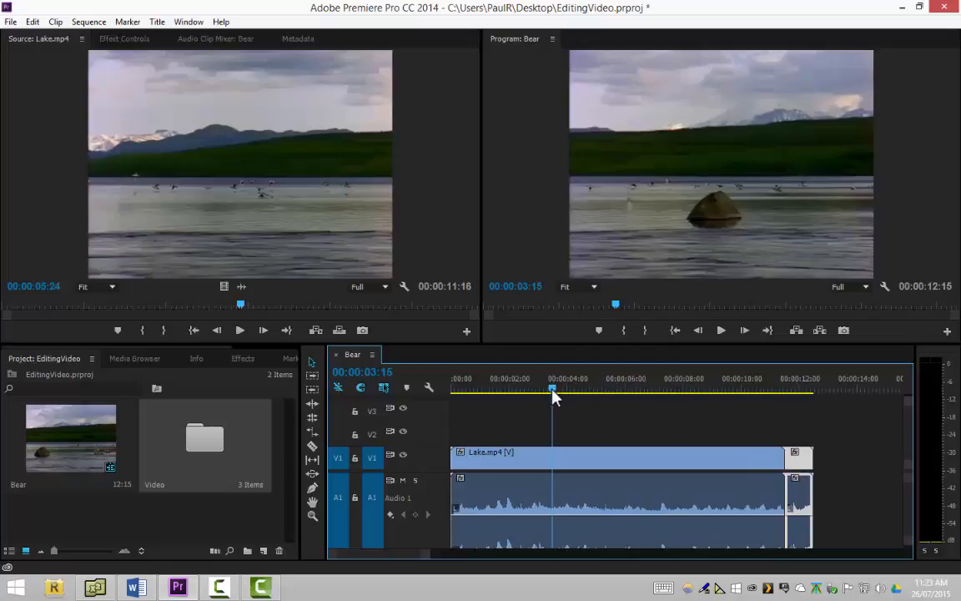
drag(554, 390, 732, 440)
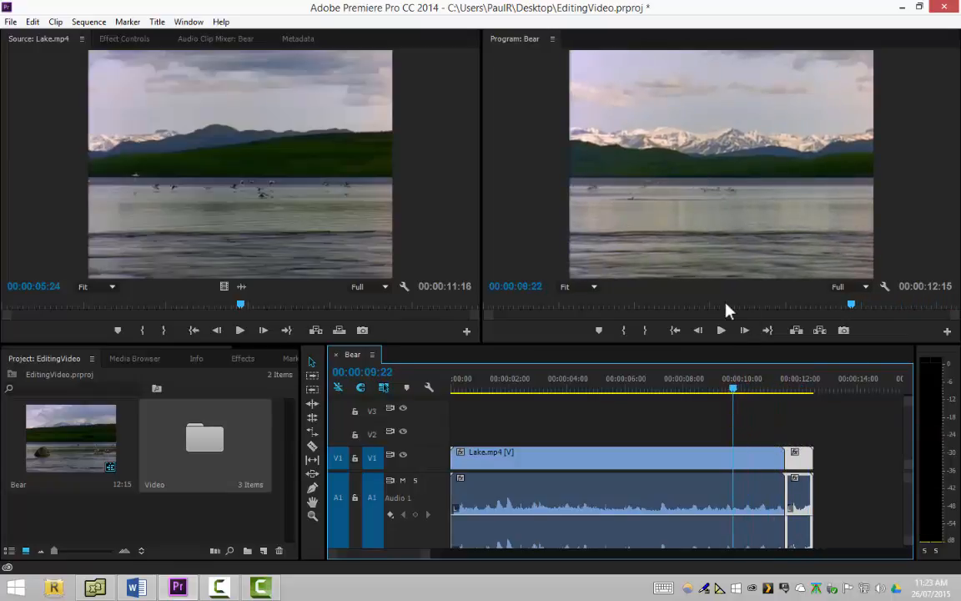
Undo the Lake overwrite and insert the Lake.mp4 clip from the Source monitor at the sequence's start, pushing the whole Bear.mp4 clip behind it
key(ctrl+z)
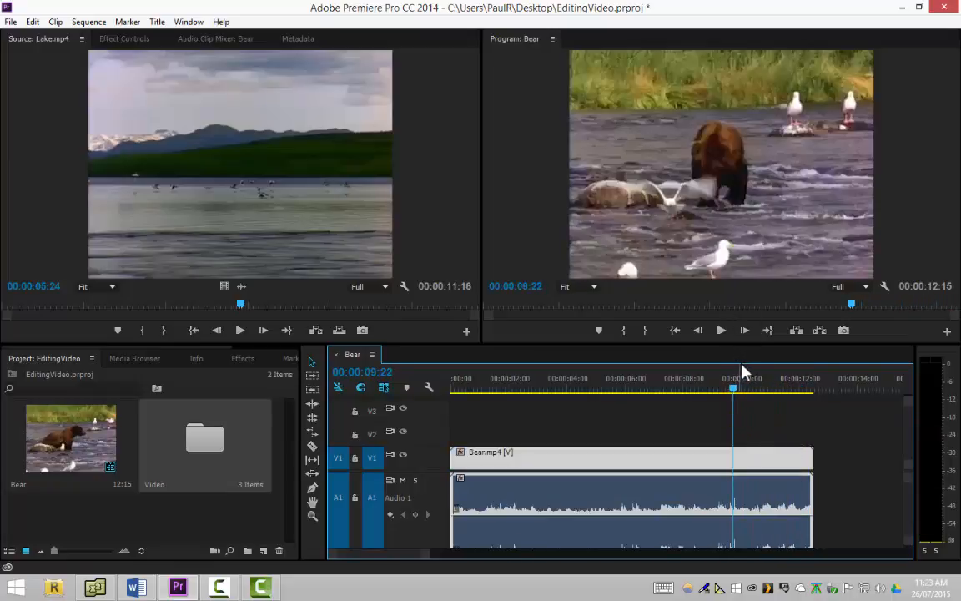
click(442, 210)
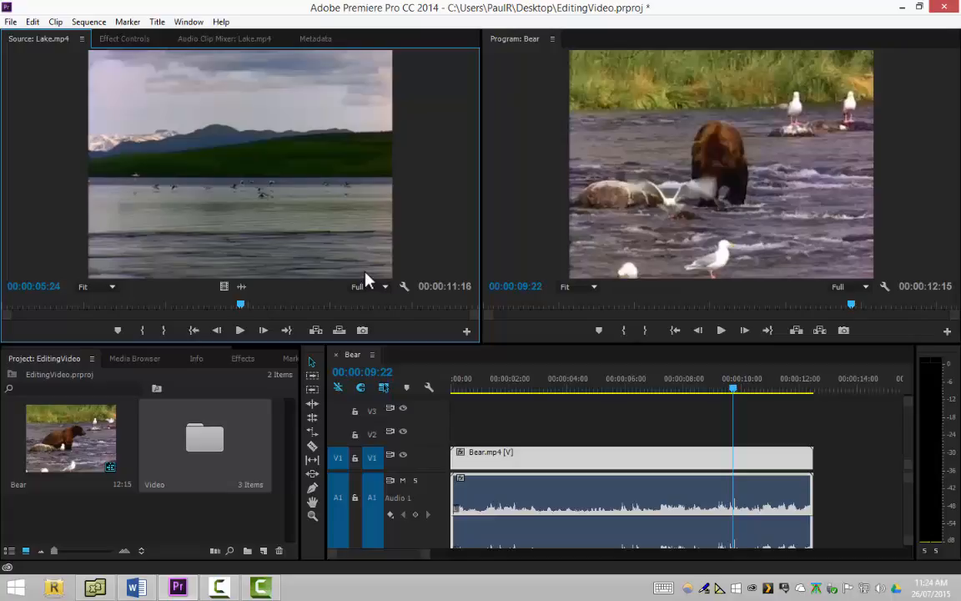
drag(264, 200, 448, 454)
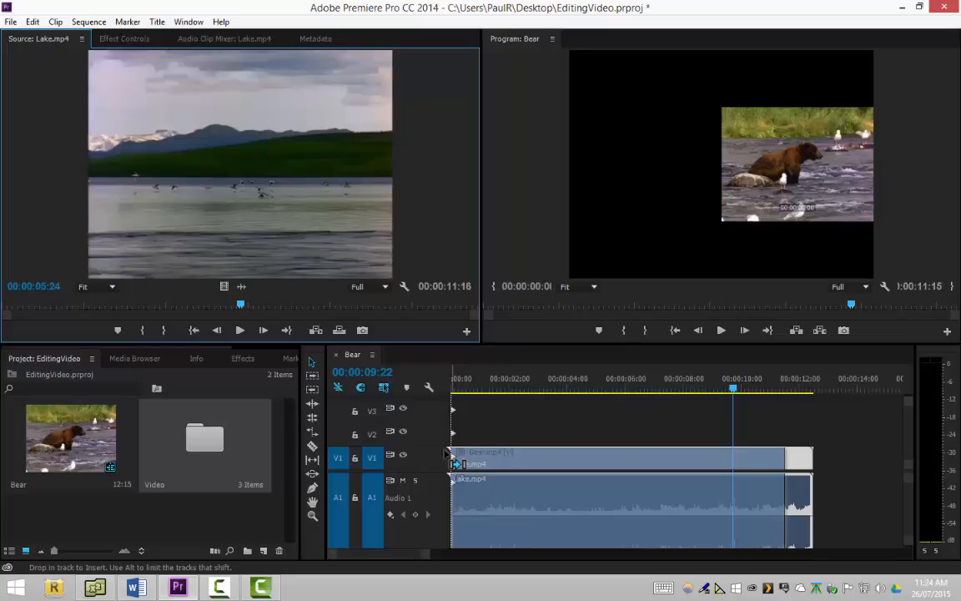
drag(448, 454, 443, 452)
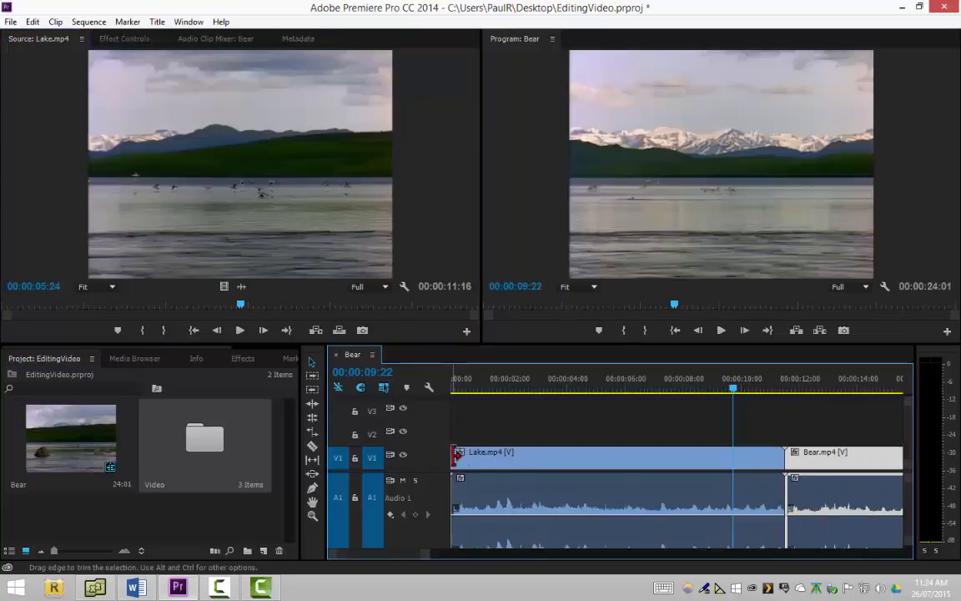
Scrub the playhead to 00:00:12:24 over the Bear.mp4 clip and check the full length of both clips in the timeline
drag(736, 389, 823, 445)
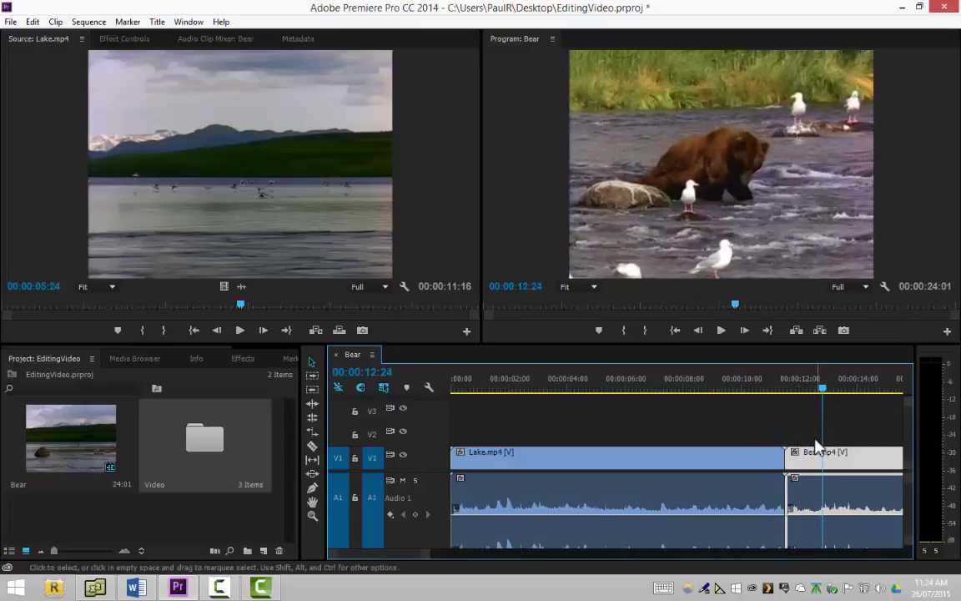
key(minus)
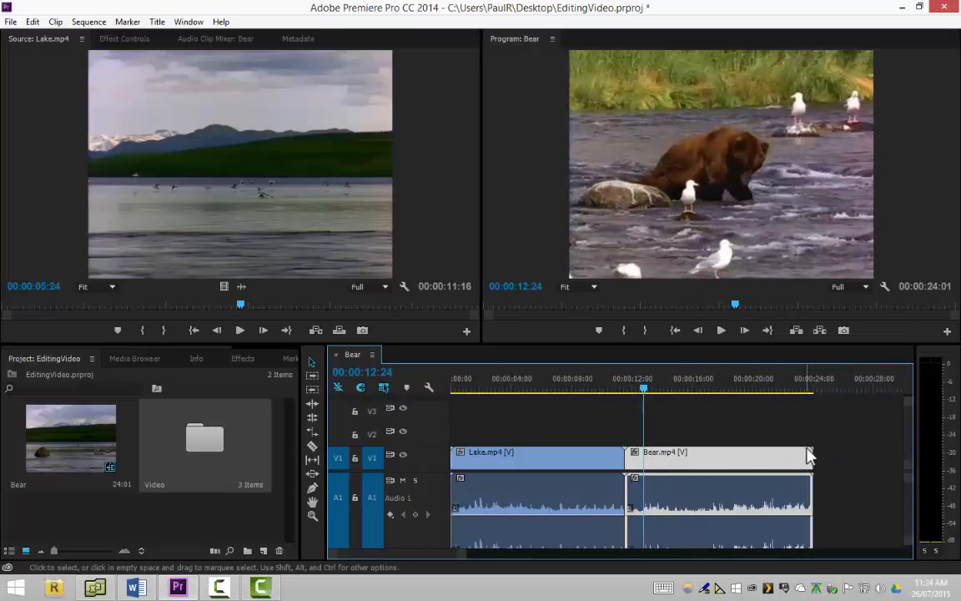